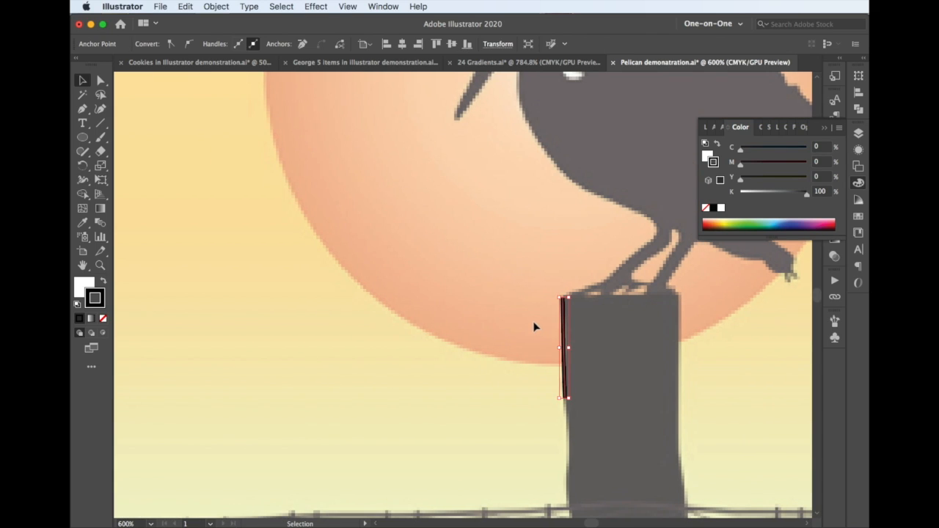
# Redo the post's path with no fill and a 1 pt black stroke, tracing its left edge down to the bend below the fence top
pyautogui.scroll(-4, 535, 326)
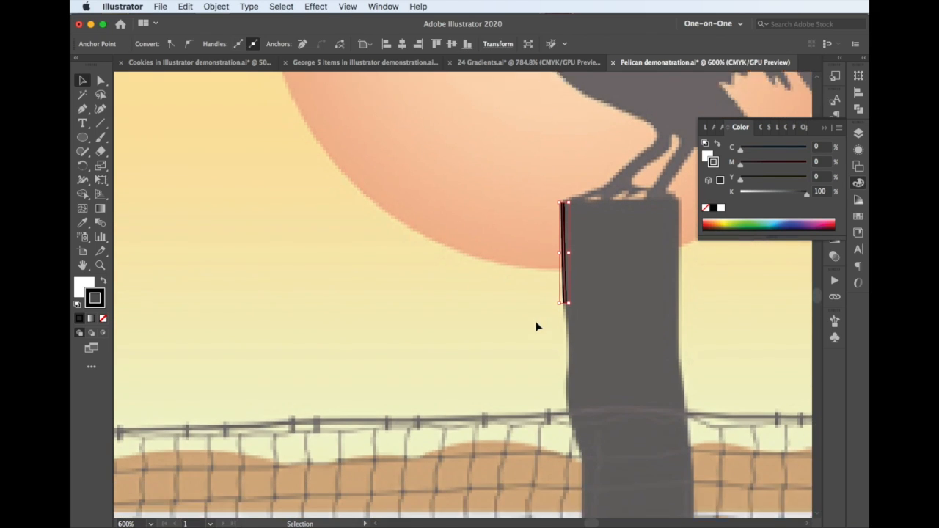
pyautogui.scroll(-1, 536, 327)
pyautogui.press('a')
pyautogui.hscroll(2, 536, 320)
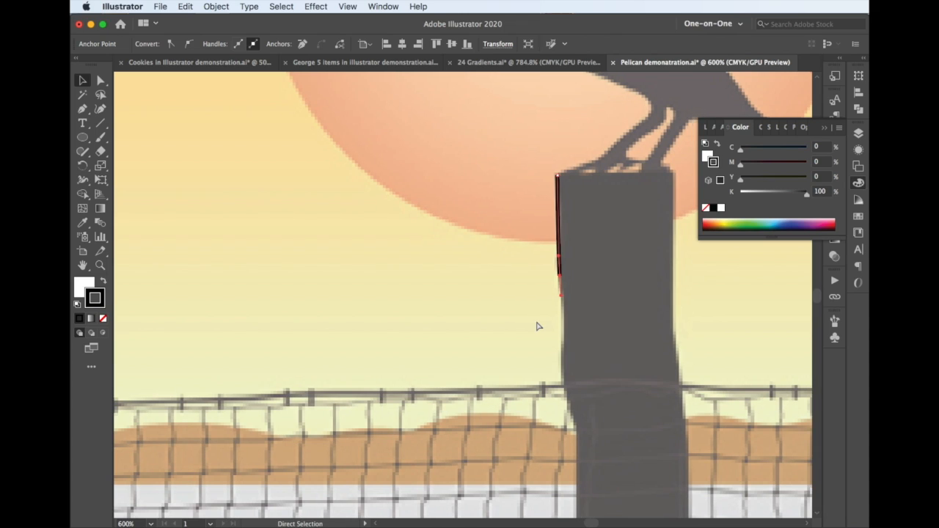
pyautogui.hscroll(3, 536, 324)
pyautogui.press('v')
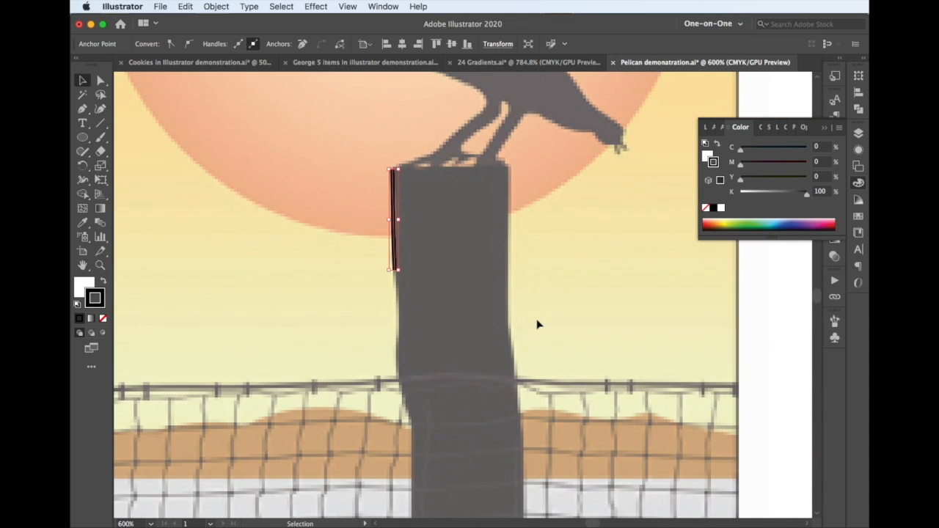
pyautogui.scroll(-2, 537, 324)
pyautogui.scroll(-3, 538, 322)
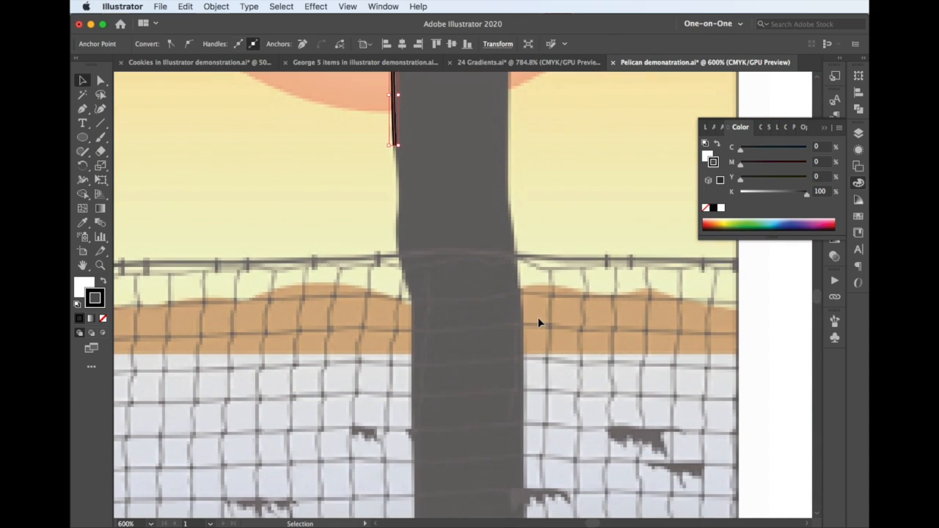
pyautogui.press('super+shift+z')
pyautogui.press('super+shift+z')
pyautogui.press('super+shift+z')
pyautogui.press('super+shift+z')
pyautogui.press('super+shift+z')
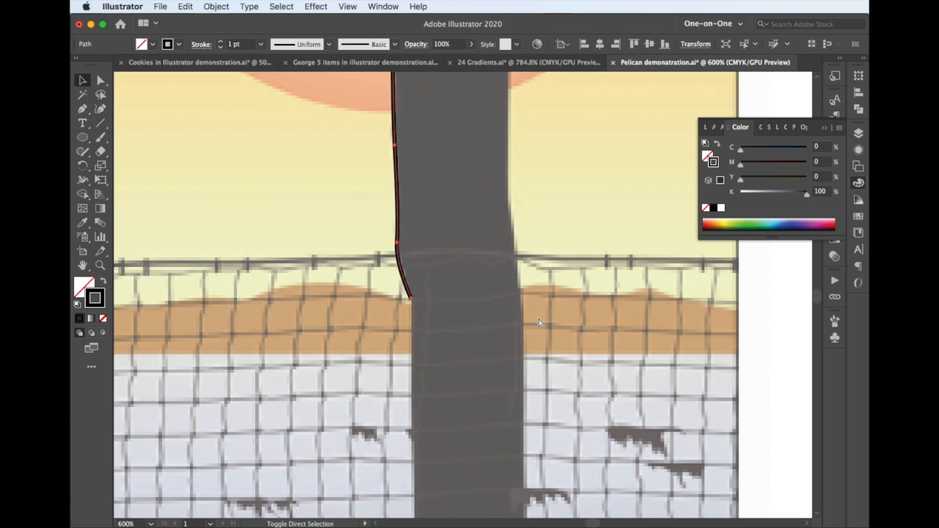
# Redo the post outline down its left side, across just below the picture's bottom edge, and up the right side
pyautogui.scroll(-2, 538, 322)
pyautogui.scroll(-8, 538, 323)
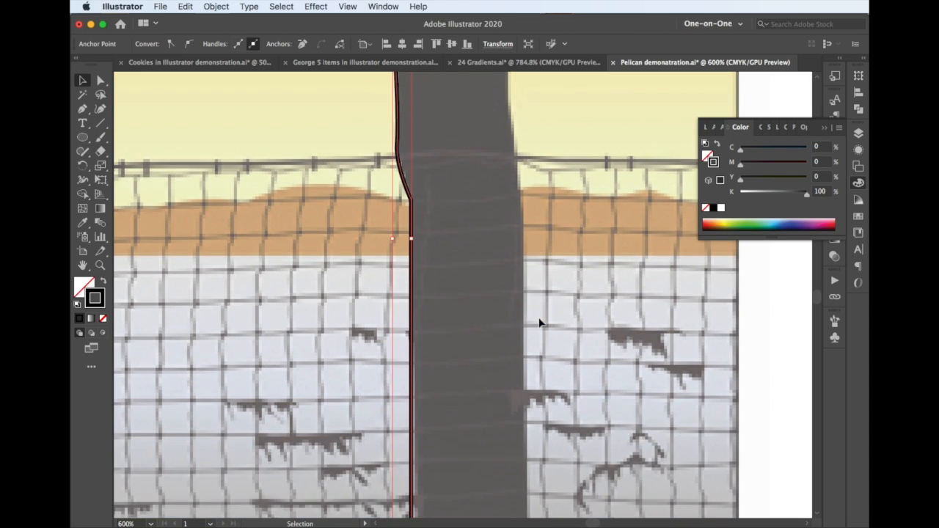
pyautogui.press('super+shift+z')
pyautogui.press('super+shift+z')
pyautogui.press('super+shift+z')
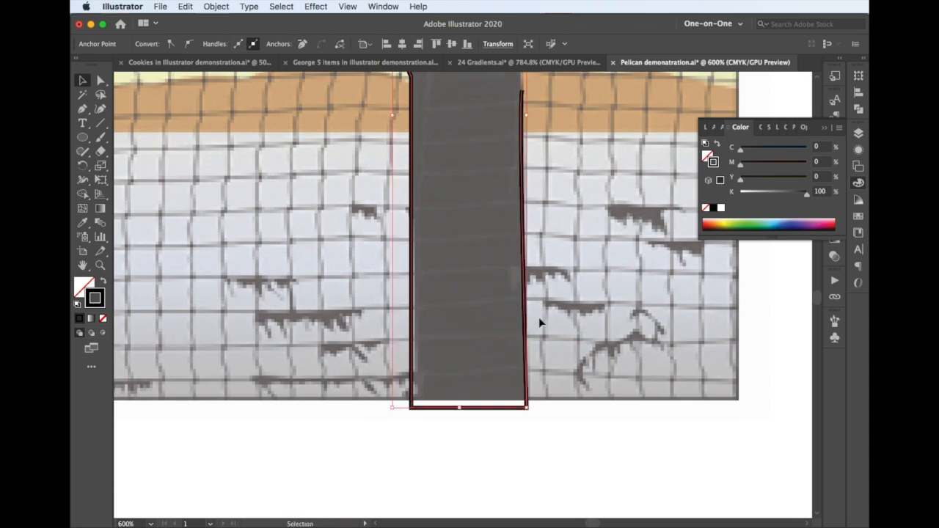
# Redo the remaining right-edge and top anchor points to close the post outline beneath the pelican's feet
pyautogui.scroll(15, 539, 323)
pyautogui.press('super+shift+z')
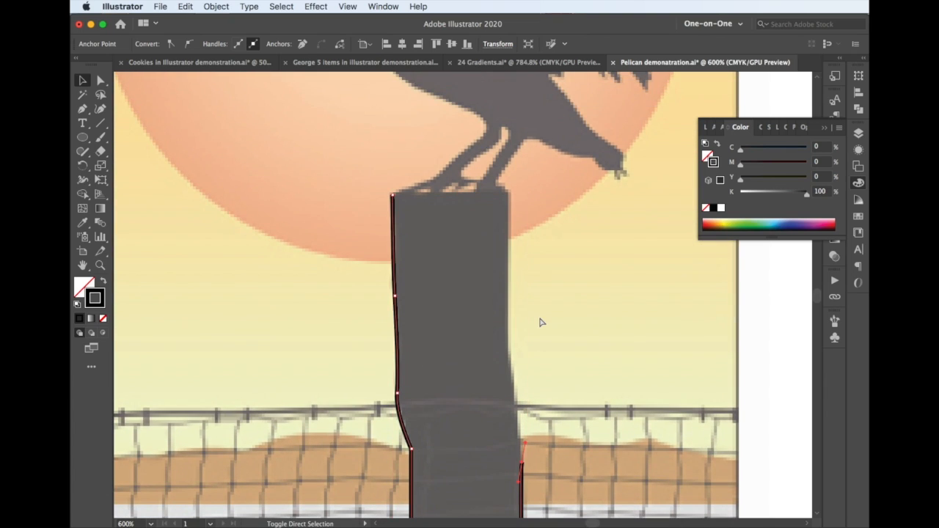
pyautogui.press('super+shift+z')
pyautogui.press('super+shift+z')
pyautogui.press('super+shift+z')
pyautogui.press('super+shift+z')
pyautogui.press('super+shift+z')
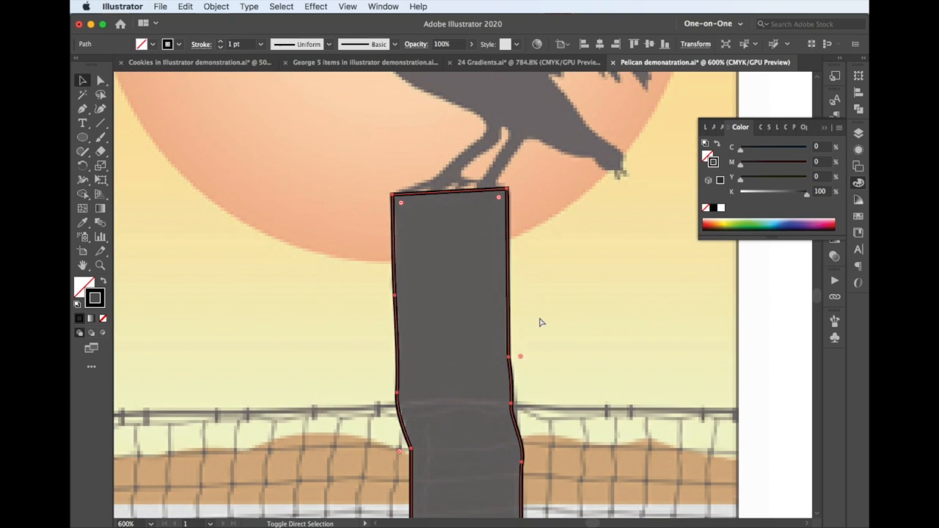
# Redo the yellow ellipse with a 1 pt black stroke on top of the post, and fill the post with black
pyautogui.press('super+shift+z')
pyautogui.press('super+shift+z')
pyautogui.press('super+shift+z')
pyautogui.press('super+shift+z')
pyautogui.press('super+shift+z')
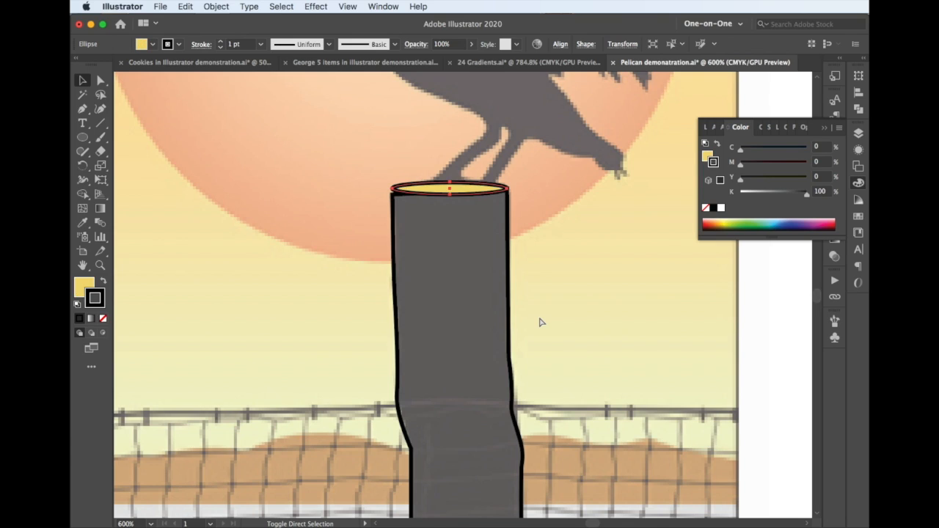
pyautogui.press('super+shift+z')
pyautogui.press('super+shift+z')
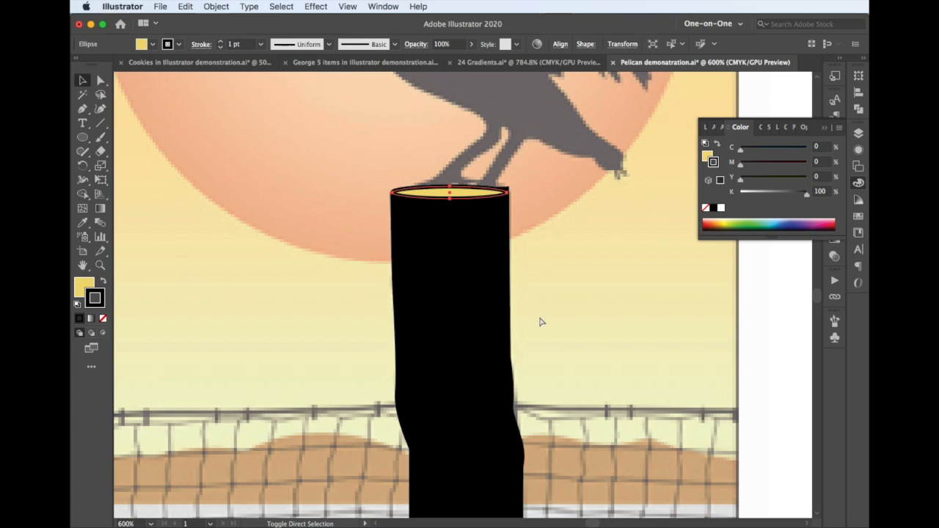
# Redo clearing the traced post and its ellipse from view to expose the template image
pyautogui.press('super+shift+z')
pyautogui.press('super+shift+z')
pyautogui.press('super+shift+z')
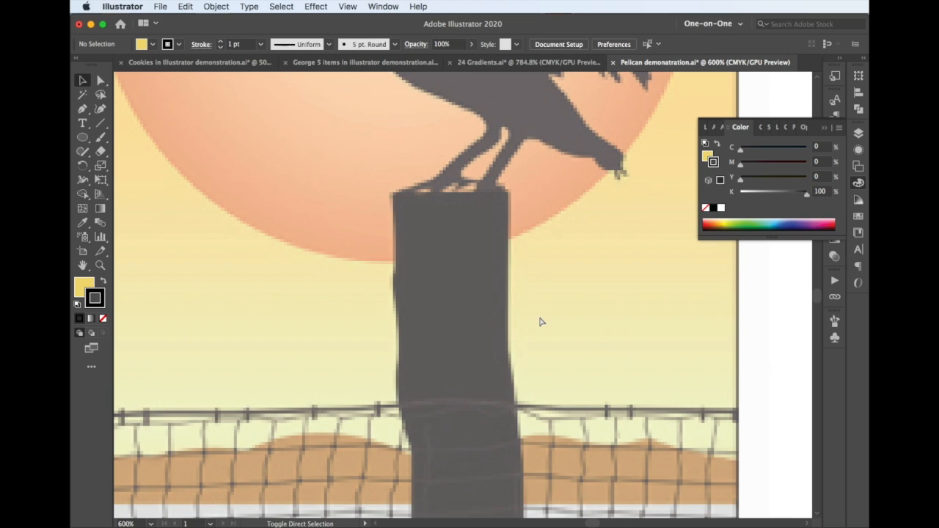
# Redo the start of the pelican outline from the front foot up the leg and breast to the inner corner of the bill
pyautogui.press('super+shift+z')
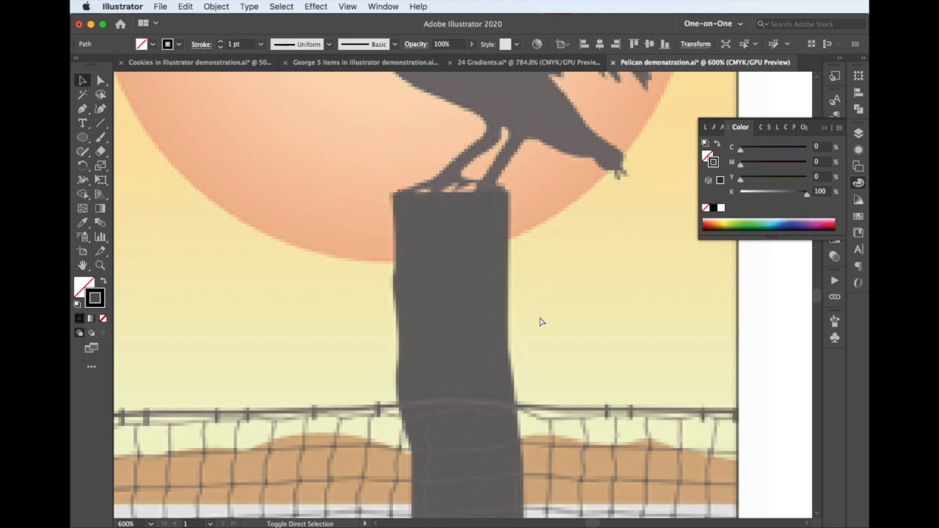
pyautogui.press('super+shift+z')
pyautogui.press('super+shift+z')
pyautogui.press('super+shift+z')
pyautogui.press('super+shift+z')
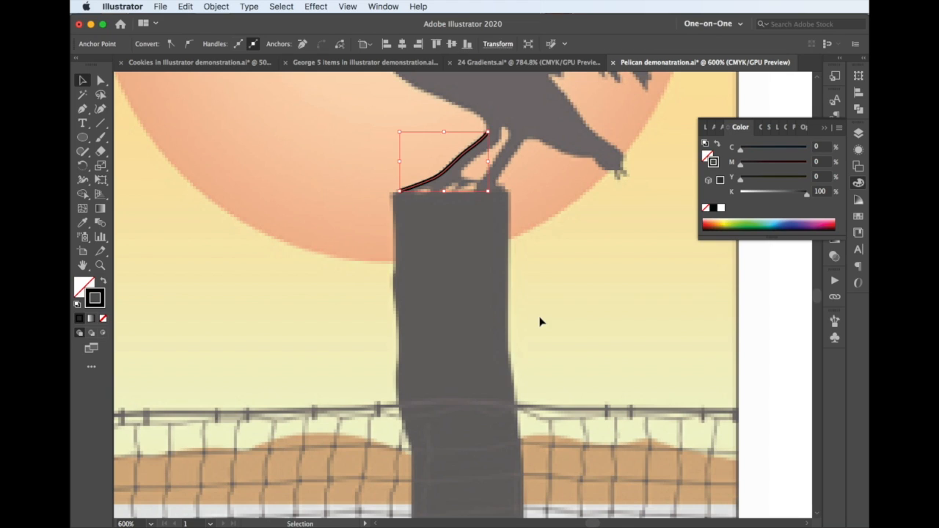
pyautogui.scroll(10, 539, 322)
pyautogui.press('super+shift+z')
pyautogui.press('super+shift+z')
pyautogui.press('super+shift+z')
pyautogui.press('super+shift+z')
pyautogui.press('super+shift+z')
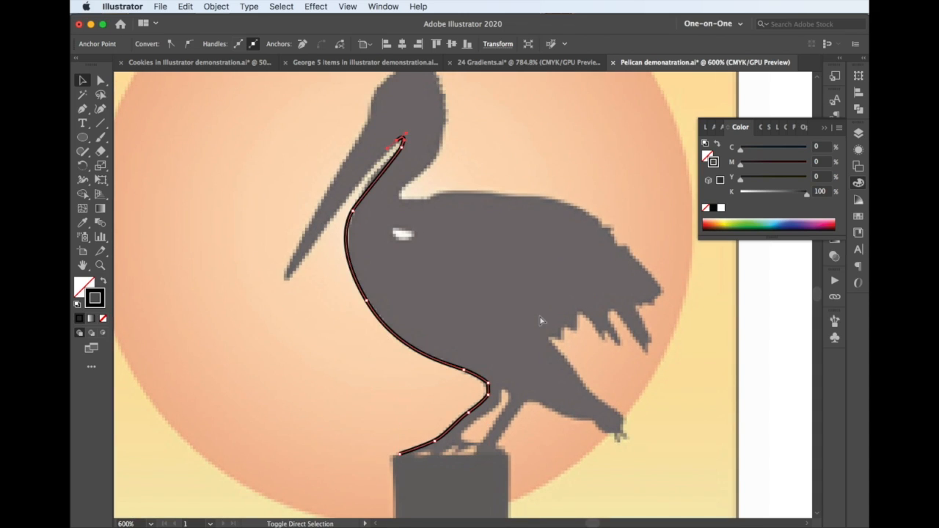
# Redo the pelican outline around the bill, over the head, down the neck, and along the back to the first wing feather
pyautogui.press('super+shift+z')
pyautogui.press('super+shift+z')
pyautogui.press('super+shift+z')
pyautogui.press('super+shift+z')
pyautogui.press('super+shift+z')
pyautogui.scroll(1, 540, 320)
pyautogui.press('super+shift+z')
pyautogui.press('super+shift+z')
pyautogui.press('super+shift+z')
pyautogui.press('super+shift+z')
pyautogui.press('super+shift+z')
pyautogui.press('super+shift+z')
pyautogui.press('super+shift+z')
pyautogui.press('super+shift+z')
pyautogui.press('super+shift+z')
pyautogui.press('super+shift+z')
pyautogui.press('super+shift+z')
pyautogui.press('super+shift+z')
pyautogui.press('super+shift+z')
pyautogui.press('super+shift+z')
pyautogui.press('super+shift+z')
pyautogui.press('super+shift+z')
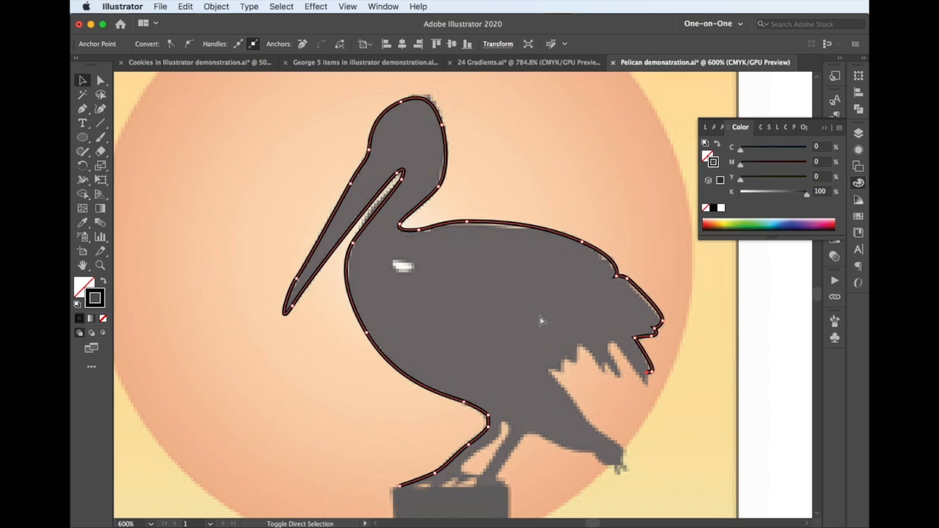
# Redo the jagged wing feathers of the pelican outline and continue down the upper edge of the tail
pyautogui.press('super+shift+z')
pyautogui.press('super+shift+z')
pyautogui.press('super+shift+z')
pyautogui.press('super+shift+z')
pyautogui.press('super+shift+z')
pyautogui.press('super+shift+z')
pyautogui.press('super+shift+z')
pyautogui.press('super+shift+z')
pyautogui.press('super+shift+z')
pyautogui.press('super+shift+z')
pyautogui.press('super+shift+z')
pyautogui.press('super+shift+z')
pyautogui.press('super+shift+z')
pyautogui.press('super+shift+z')
pyautogui.press('super+shift+z')
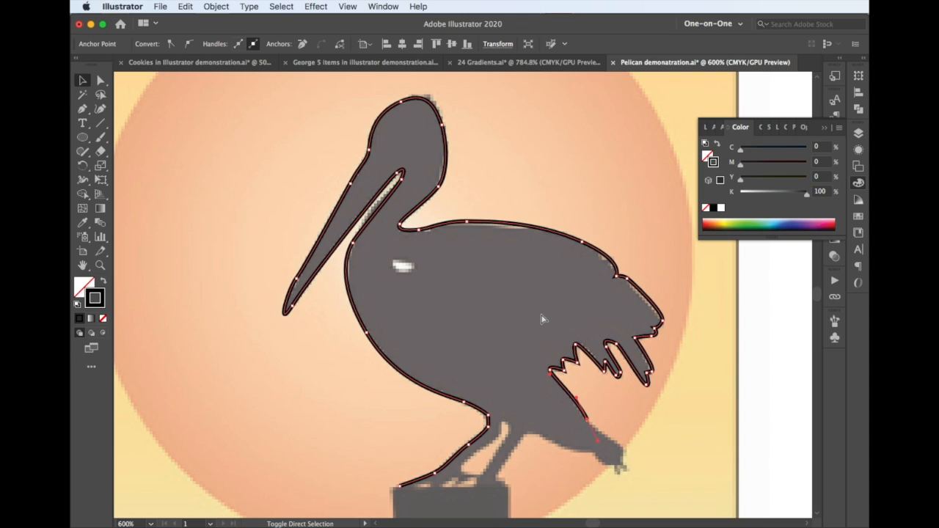
# Redo the pelican outline around the pointed tail tip, along the underside, and down the rear leg to the post
pyautogui.scroll(-4, 541, 320)
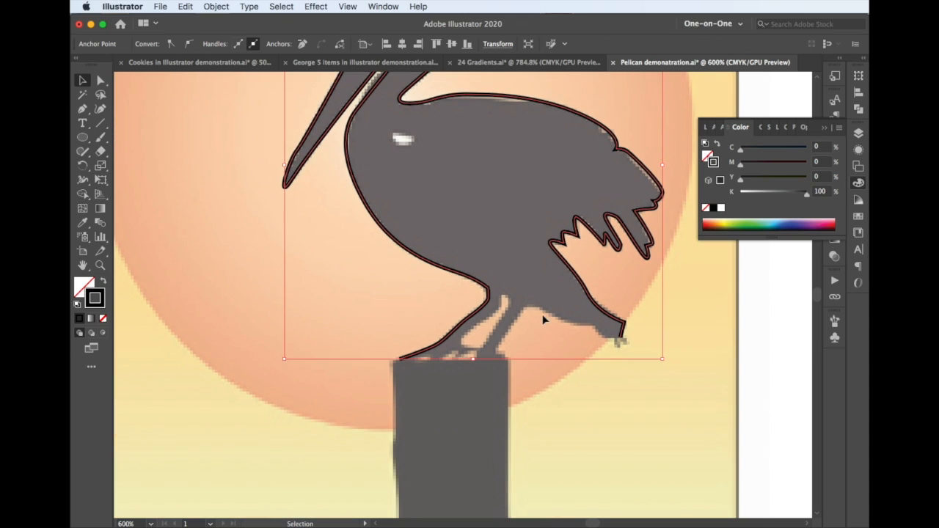
pyautogui.scroll(-2, 542, 319)
pyautogui.press('super+shift+z')
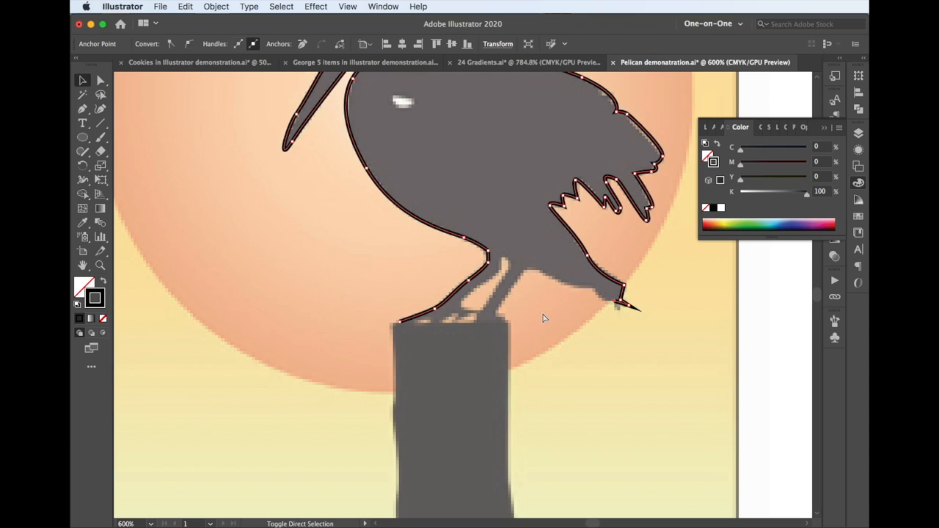
pyautogui.press('super+shift+z')
pyautogui.press('super+shift+z')
pyautogui.press('super+shift+z')
pyautogui.press('super+shift+z')
pyautogui.press('super+shift+z')
pyautogui.press('super+shift+z')
pyautogui.press('super+shift+z')
pyautogui.press('super+shift+z')
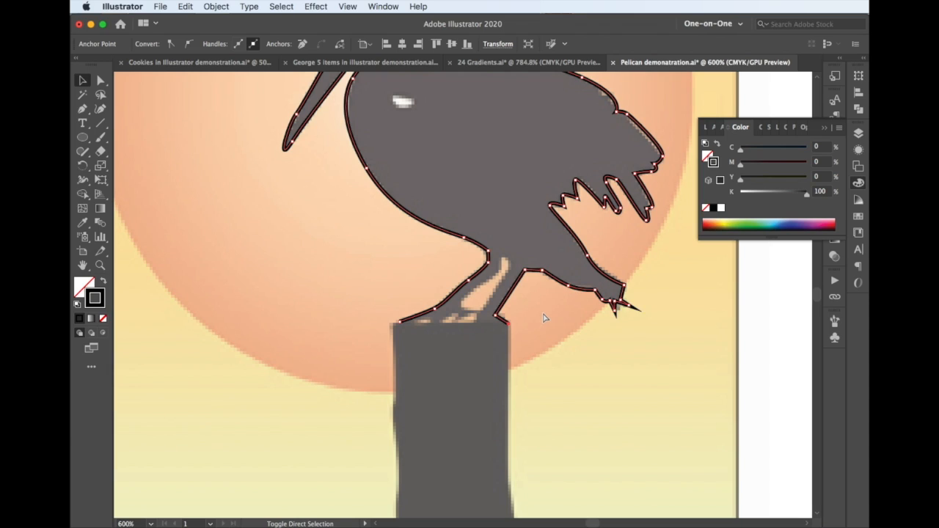
# Redo the pelican's feet and the gap between its legs, closing the outline at the front foot
pyautogui.press('super+shift+z')
pyautogui.press('super+shift+z')
pyautogui.press('super+shift+z')
pyautogui.press('super+shift+z')
pyautogui.press('super+shift+z')
pyautogui.press('super+shift+z')
pyautogui.press('super+shift+z')
pyautogui.press('super+shift+z')
pyautogui.press('super+shift+z')
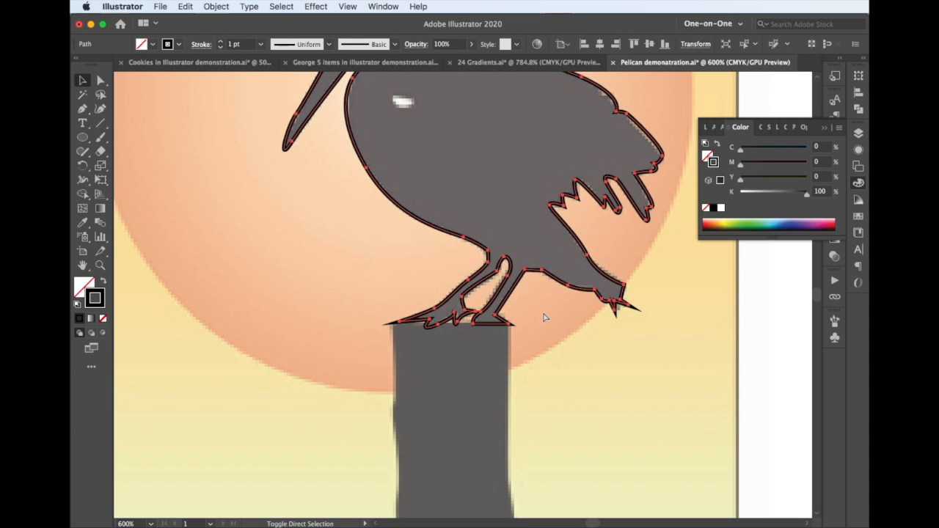
# Swap the pelican's fill and stroke so the silhouette has a solid black fill and no stroke
pyautogui.scroll(5, 544, 317)
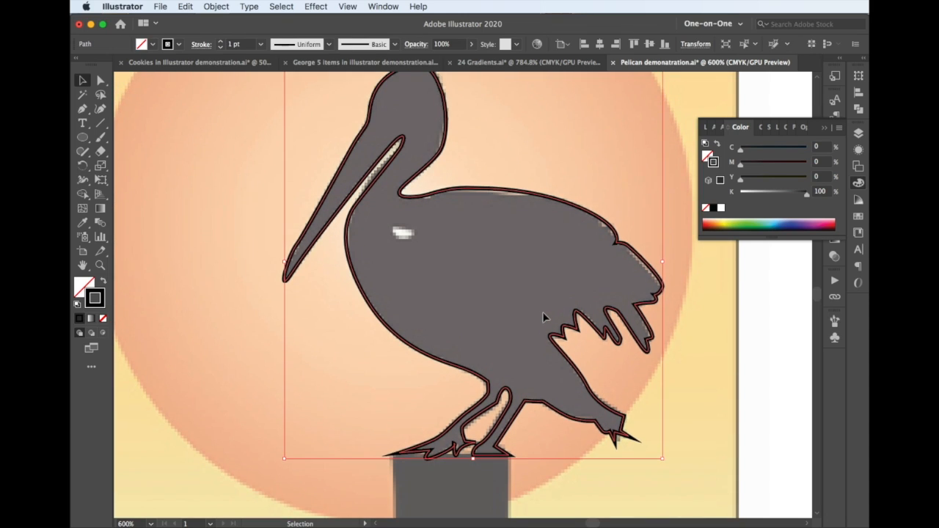
pyautogui.scroll(1, 544, 317)
pyautogui.scroll(1, 539, 306)
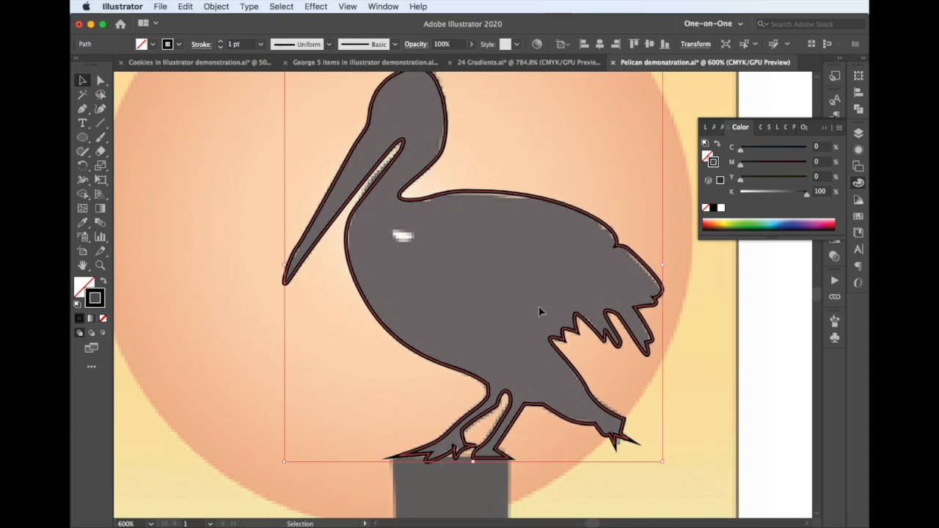
pyautogui.hotkey('shift', 'x')
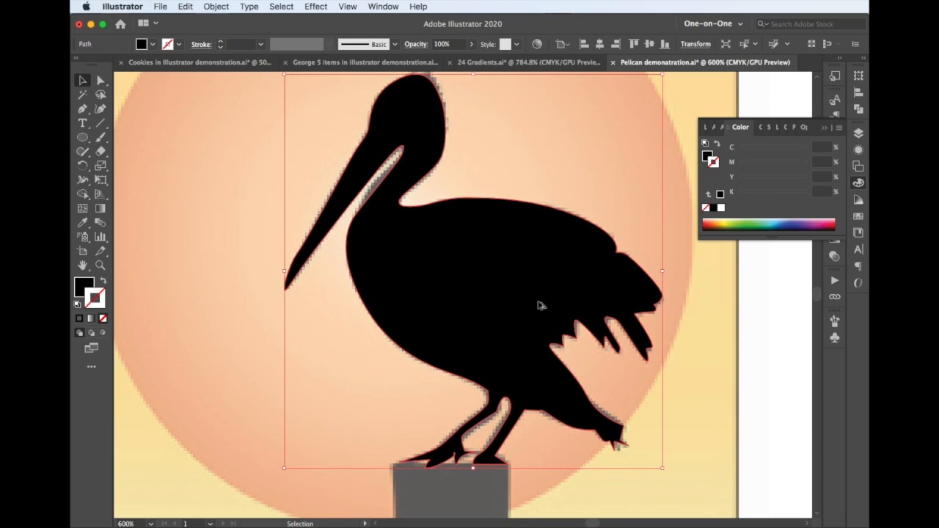
pyautogui.scroll(-3, 538, 306)
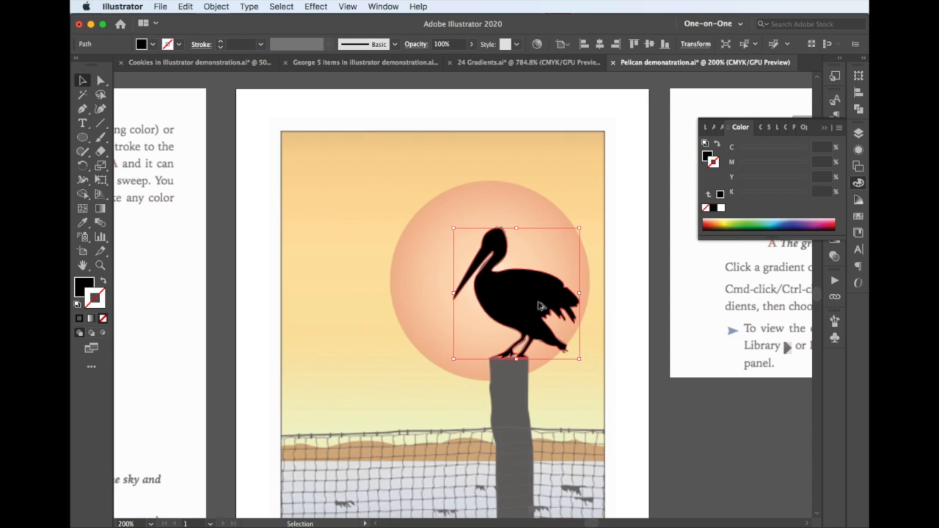
pyautogui.scroll(-3, 539, 307)
pyautogui.scroll(2, 539, 306)
# Redo the outline of the sand hills from the picture's right edge, swapping its black fill for a black stroke
pyautogui.keyDown('super'); pyautogui.click(538, 304); pyautogui.keyUp('super')
pyautogui.press('super+shift+z')
pyautogui.press('super+shift+z')
pyautogui.scroll(1, 533, 391)
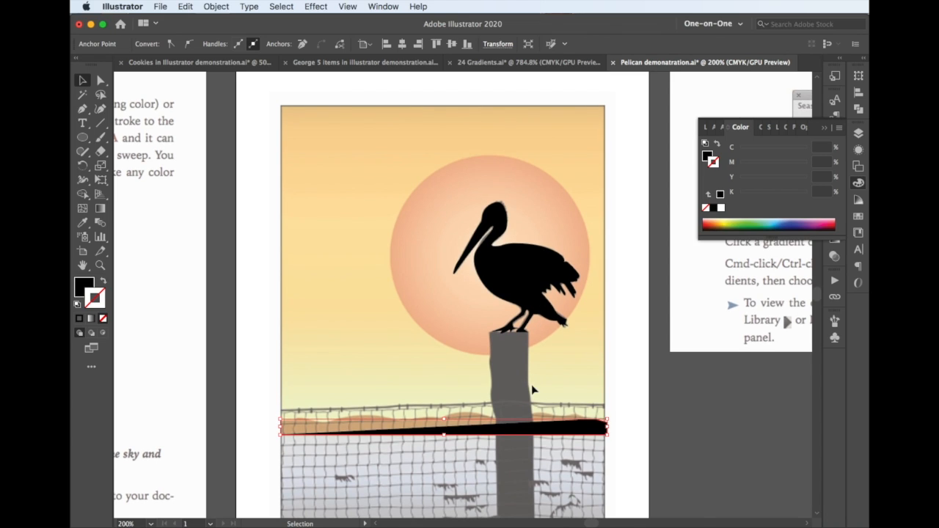
pyautogui.scroll(2, 534, 391)
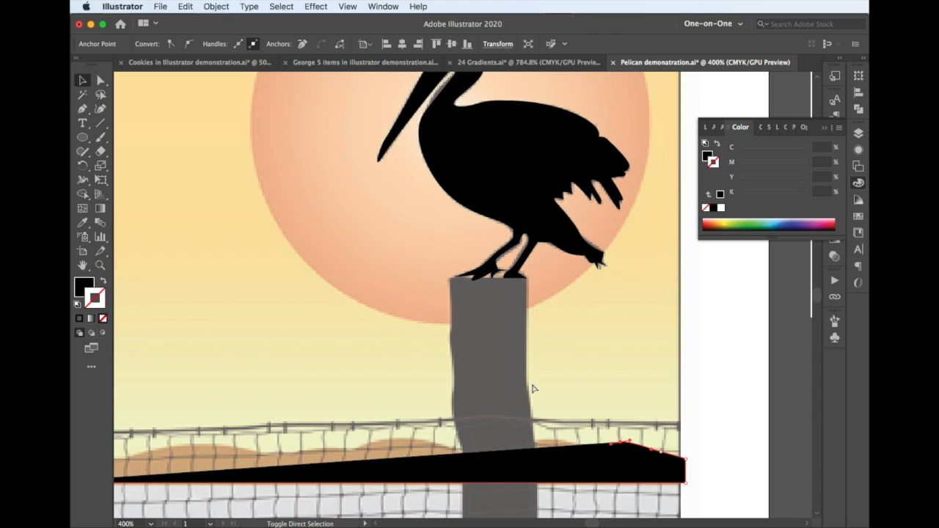
pyautogui.hotkey('shift', 'x')
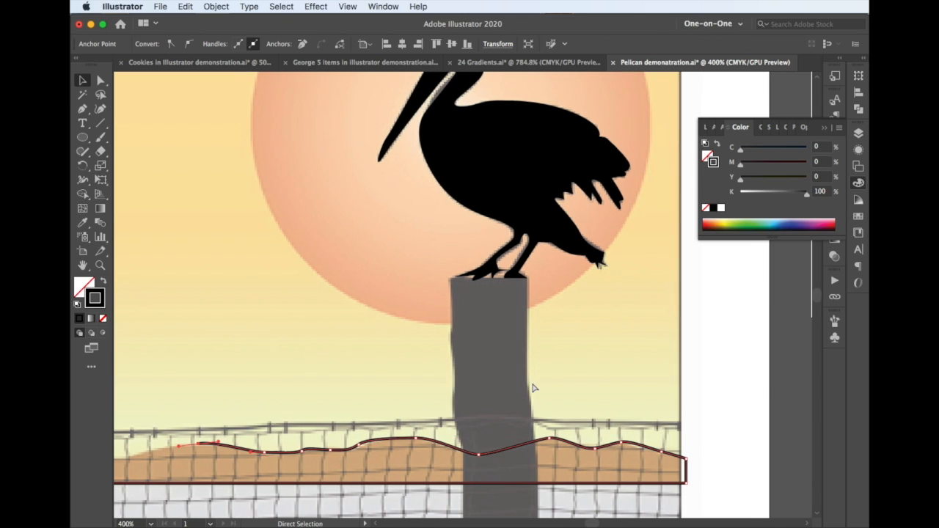
# Complete the hill outline to the picture's left edge, close the path, and give it a brown fill with no stroke
pyautogui.hscroll(-10, 533, 389)
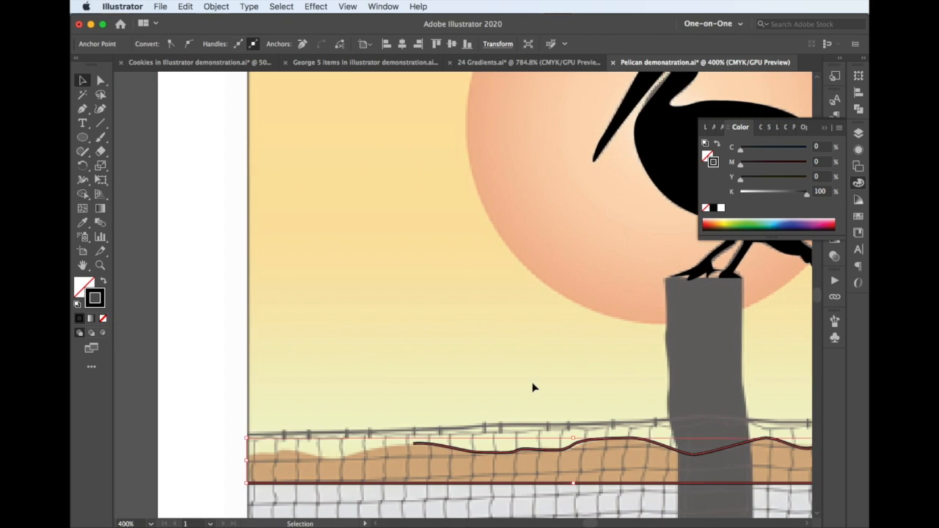
pyautogui.press('super+j')
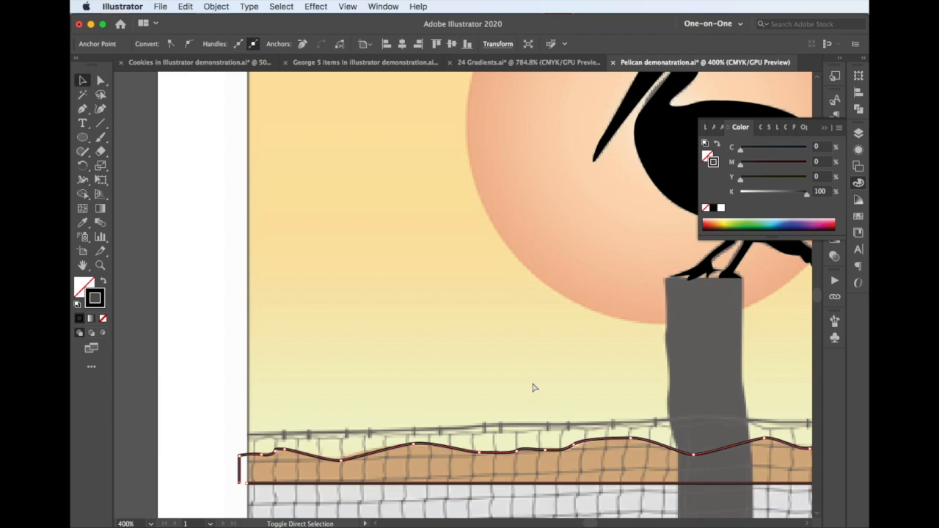
pyautogui.press('/')
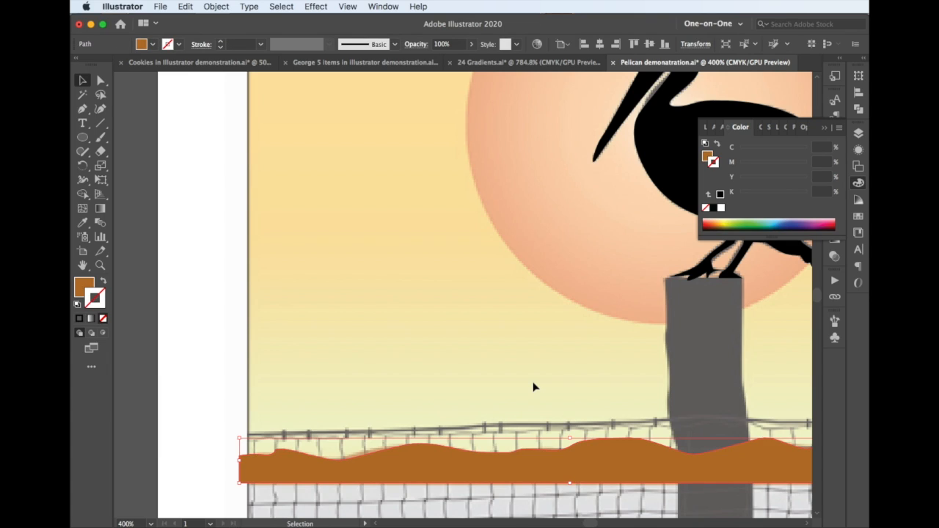
# Redo the unfilled rectangle with a 1 pt stroke around the sky down to the hills' base, and the outlined circle around the sun
pyautogui.scroll(-1, 533, 387)
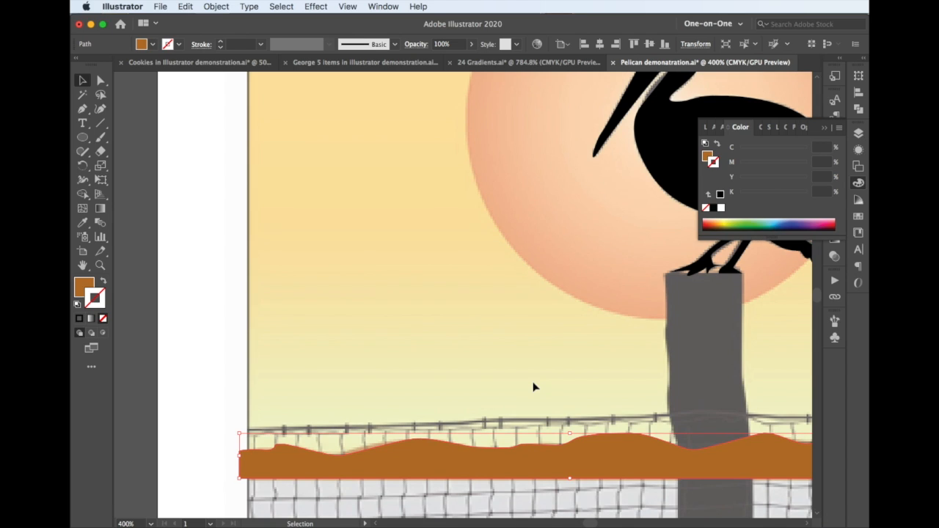
pyautogui.press('super+minus')
pyautogui.press('super+minus')
pyautogui.press('super+minus')
pyautogui.press('super+equal')
pyautogui.press('super+equal')
pyautogui.press('super+minus')
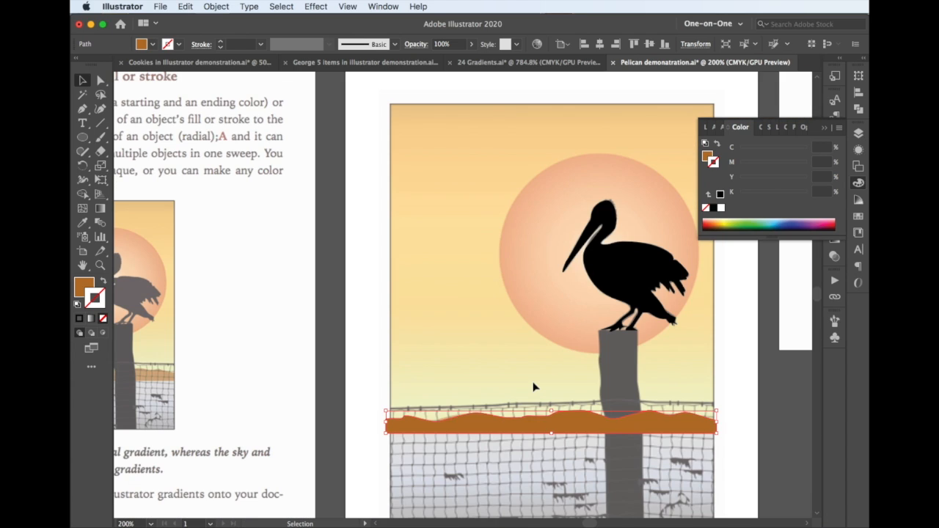
pyautogui.press('super+shift+z')
pyautogui.press('super+shift+z')
pyautogui.press('super+shift+z')
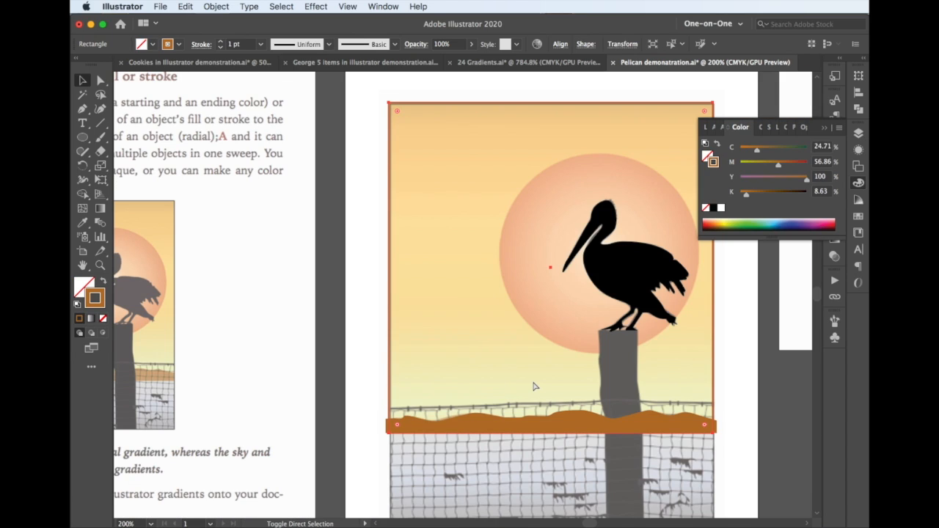
pyautogui.press('super+shift+z')
pyautogui.press('super+shift+z')
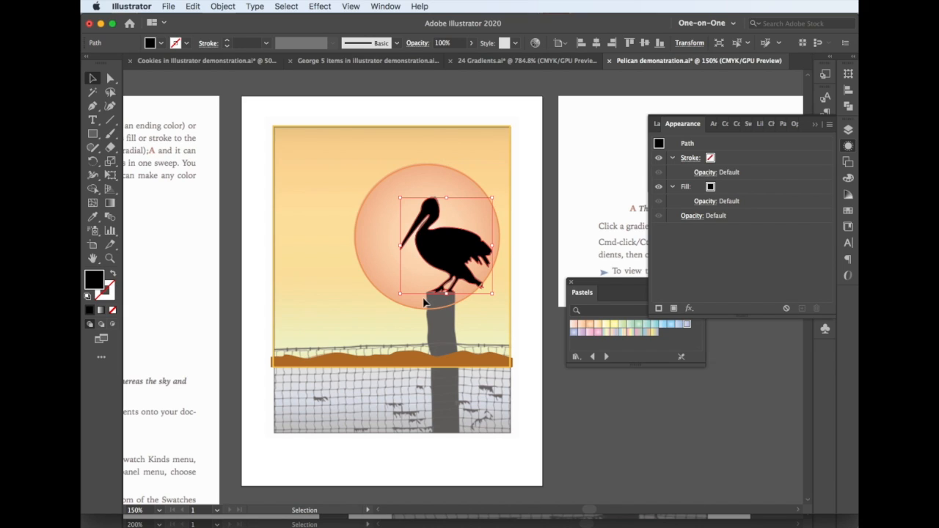
# Redo the small unfilled 1 pt square over the net's lower-left mesh cell, changing its stroke from yellow to black
pyautogui.press('alt+super+[')
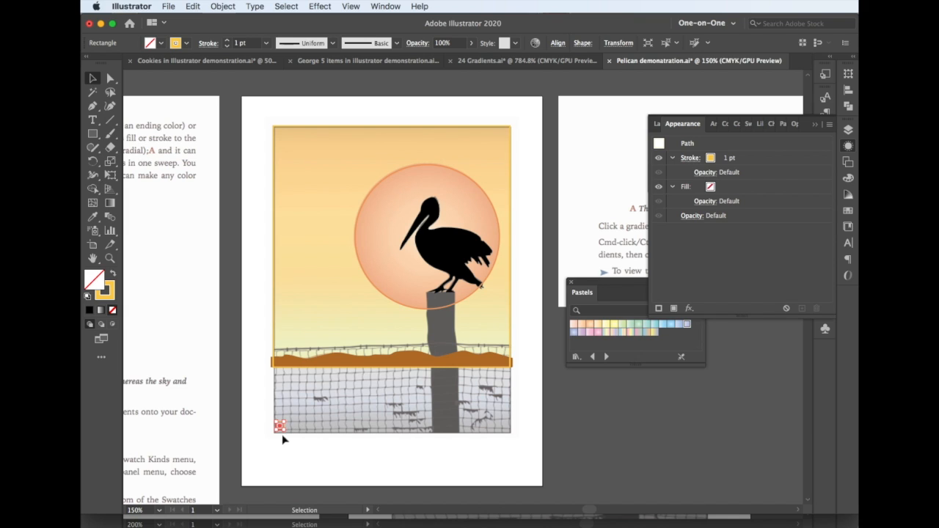
pyautogui.scroll(7, 282, 435)
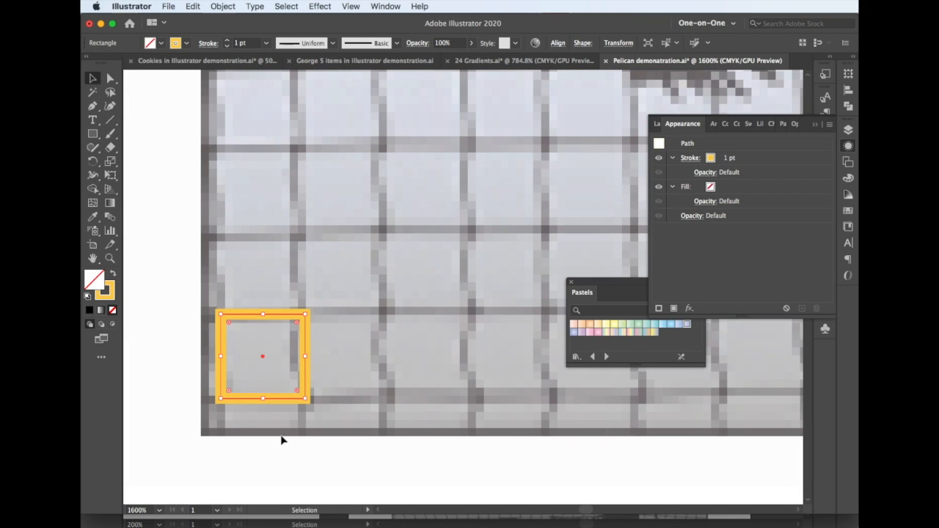
pyautogui.press('super+z')
pyautogui.press('super+z')
pyautogui.press('super+z')
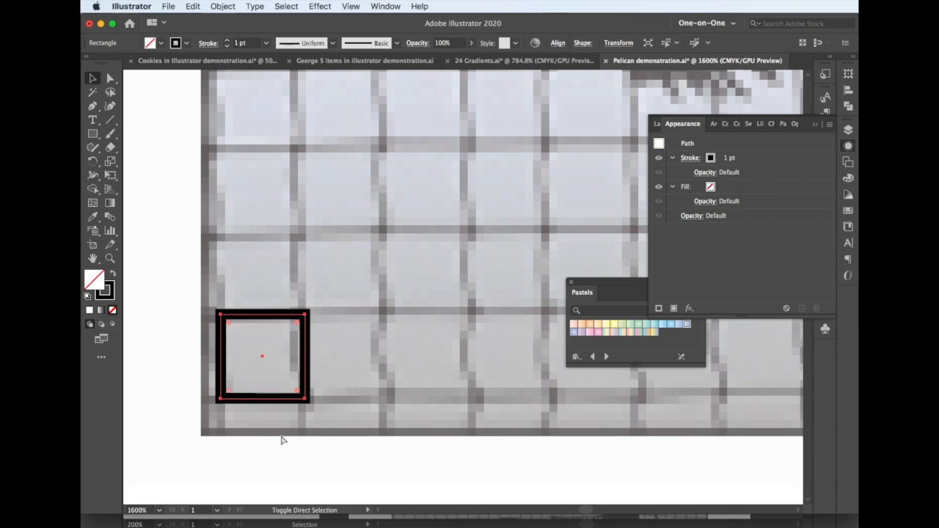
# Redo the square's 0.25 pt stroke and its side-by-side copies, making a row of four squares
pyautogui.press('super+z')
pyautogui.press('super+z')
pyautogui.press('super+shift+z')
pyautogui.press('super+shift+z')
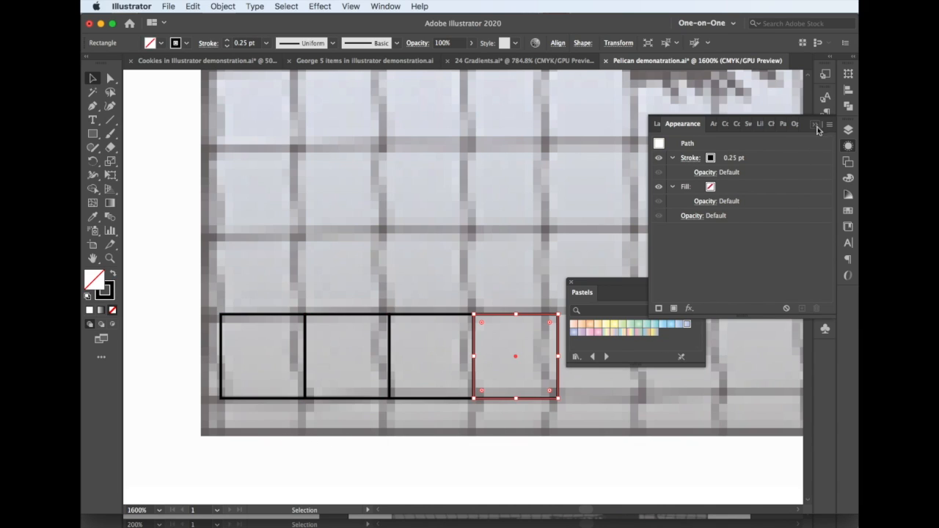
# Clear the Appearance and Pastels panels off the canvas, and extend the row along the net's bottom by three more squares
pyautogui.click(817, 126)
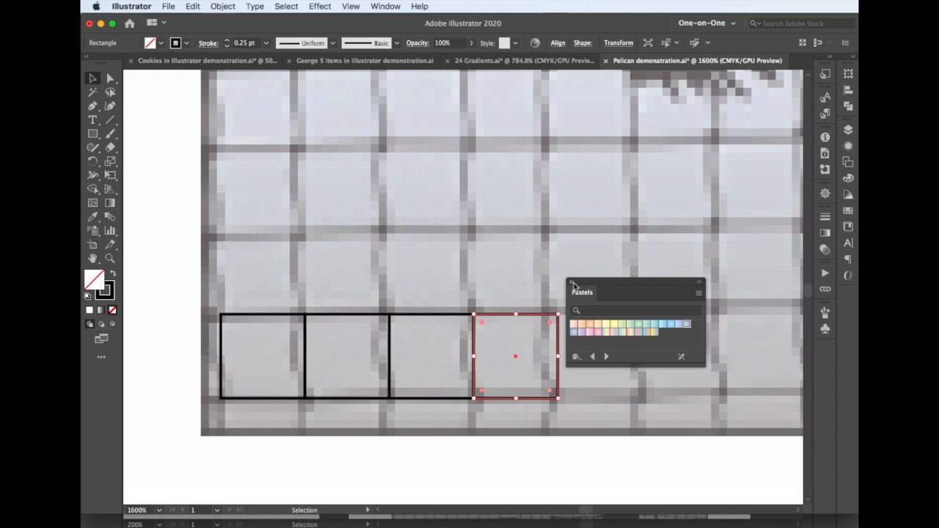
pyautogui.click(573, 283)
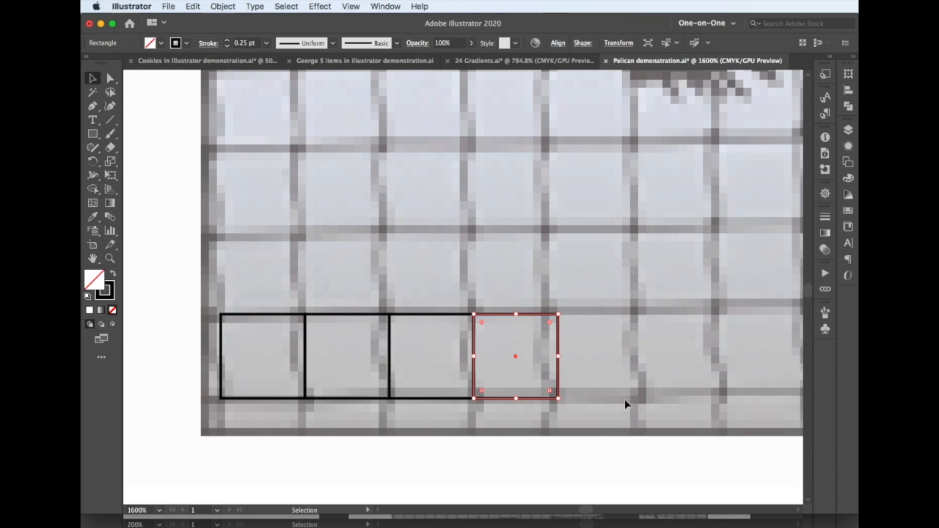
pyautogui.scroll(1, 626, 404)
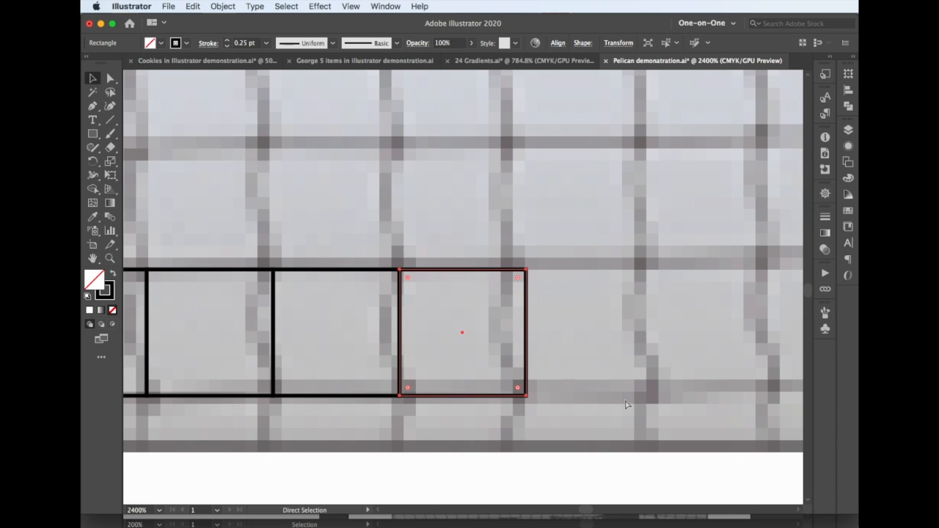
pyautogui.hscroll(1, 626, 404)
pyautogui.hscroll(5, 625, 405)
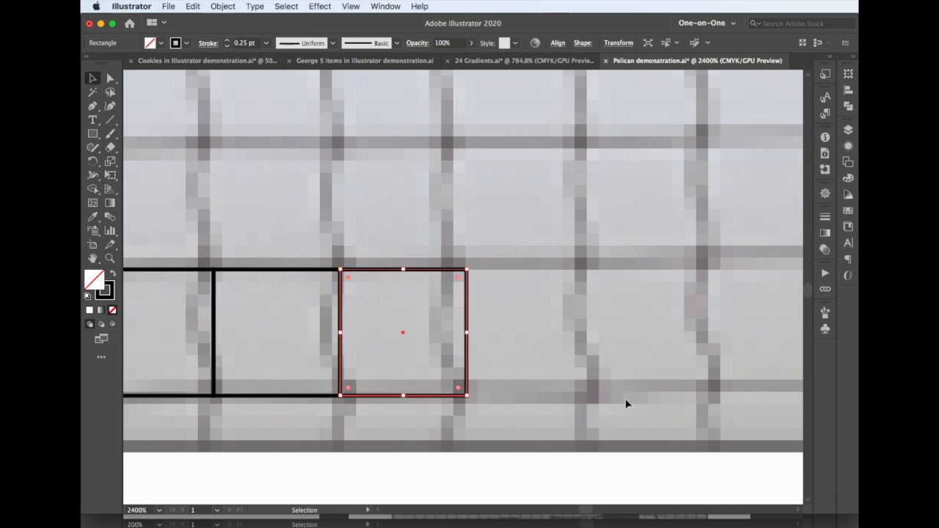
pyautogui.hscroll(5, 628, 403)
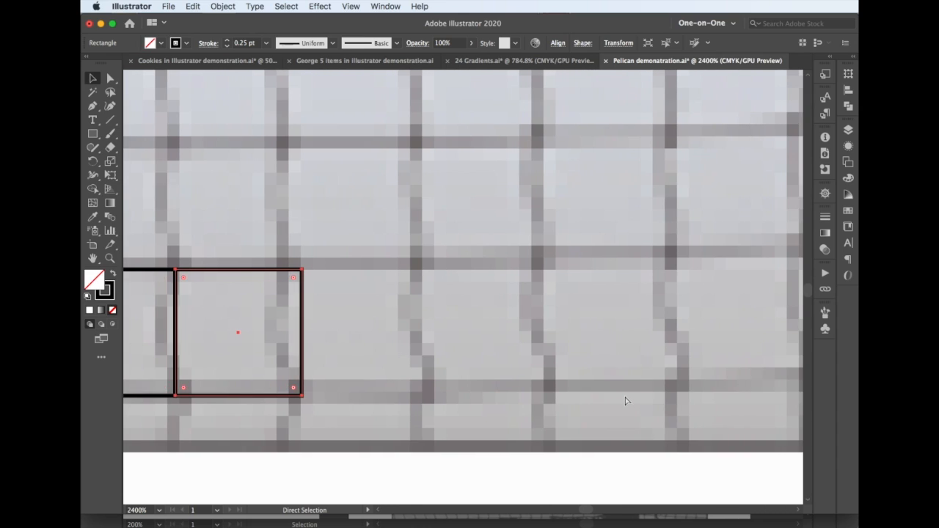
pyautogui.press('super+d')
pyautogui.press('super+d')
pyautogui.press('super+d')
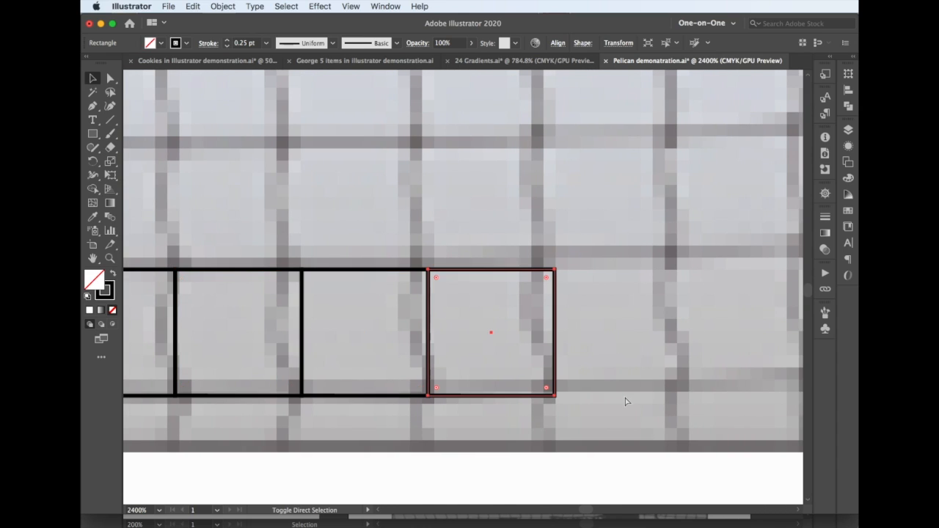
# Repeat the square's copy along the net's bottom until the row holds fourteen squares
pyautogui.scroll(-3, 627, 400)
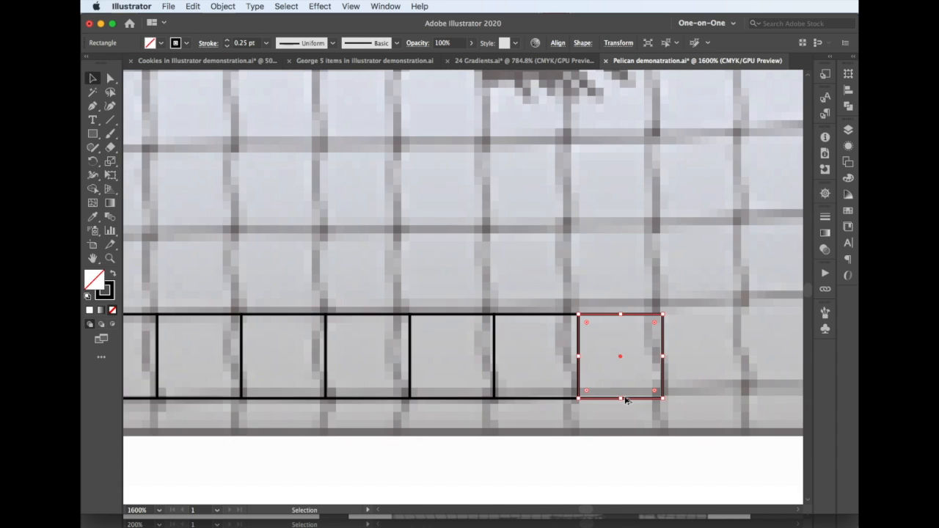
pyautogui.press('super')
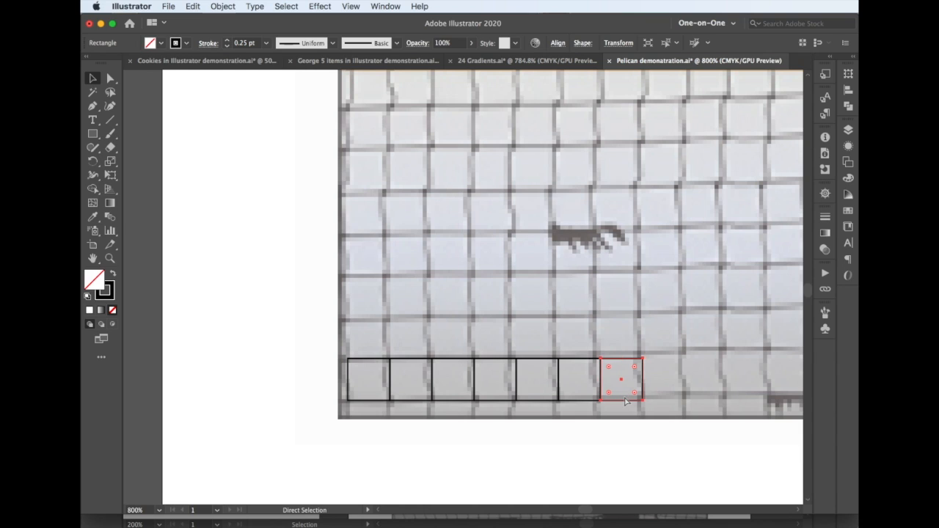
pyautogui.hscroll(-1, 626, 402)
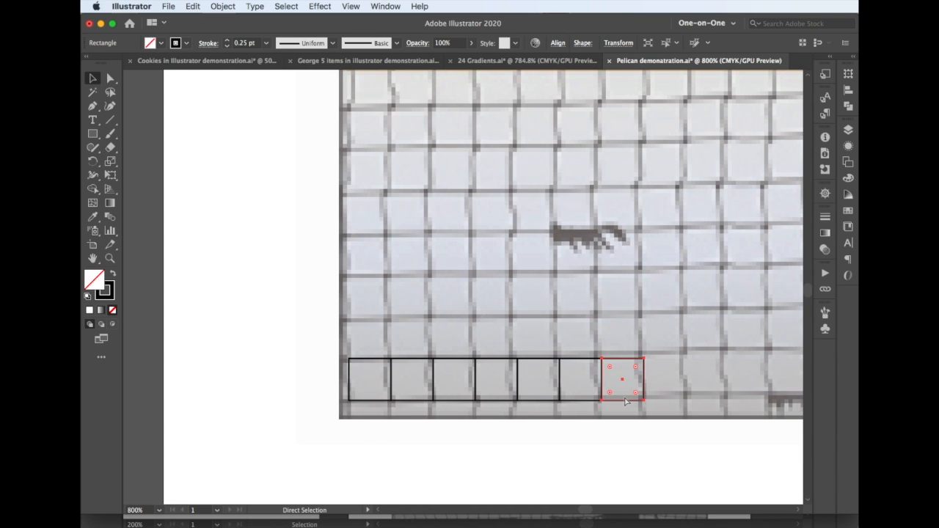
pyautogui.hscroll(10, 625, 401)
pyautogui.press('super+d')
pyautogui.press('super+d')
pyautogui.press('super+d')
pyautogui.press('super+d')
pyautogui.press('super+d')
pyautogui.press('super+d')
pyautogui.press('super+d')
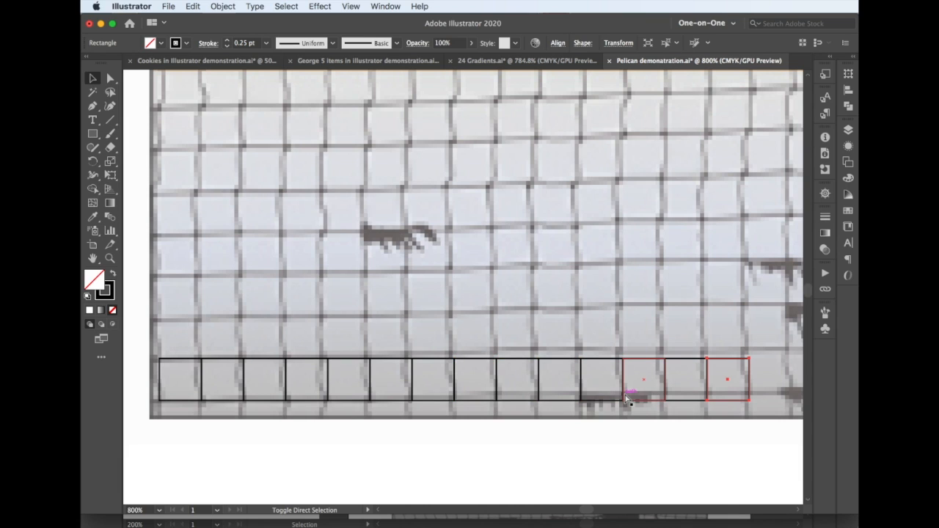
# Extend the row with six more squares until it reaches the left edge of the post
pyautogui.hscroll(11, 627, 399)
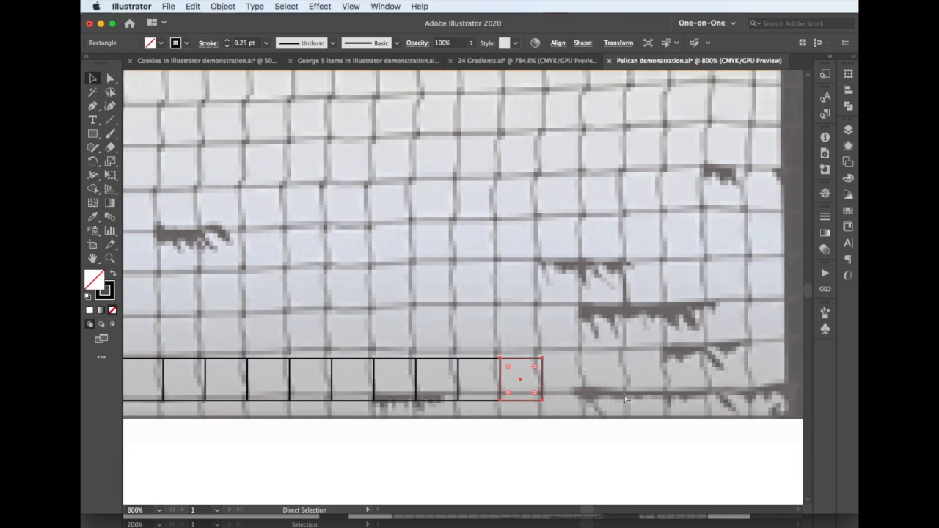
pyautogui.hscroll(4, 625, 399)
pyautogui.press('super+d')
pyautogui.press('super+d')
pyautogui.press('super+d')
pyautogui.press('super+d')
pyautogui.press('super+d')
pyautogui.press('super+d')
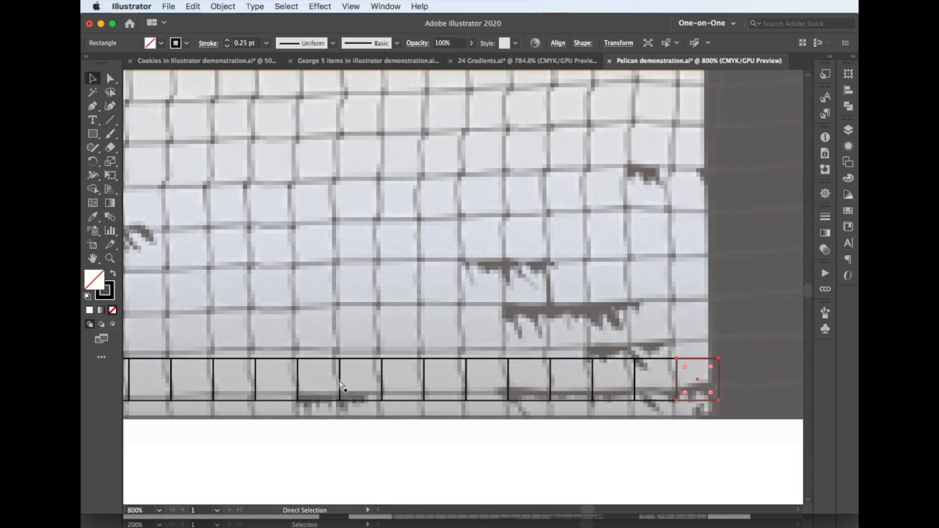
# Continue the row of squares across the post until it extends past the picture's right edge
pyautogui.hscroll(-5, 328, 389)
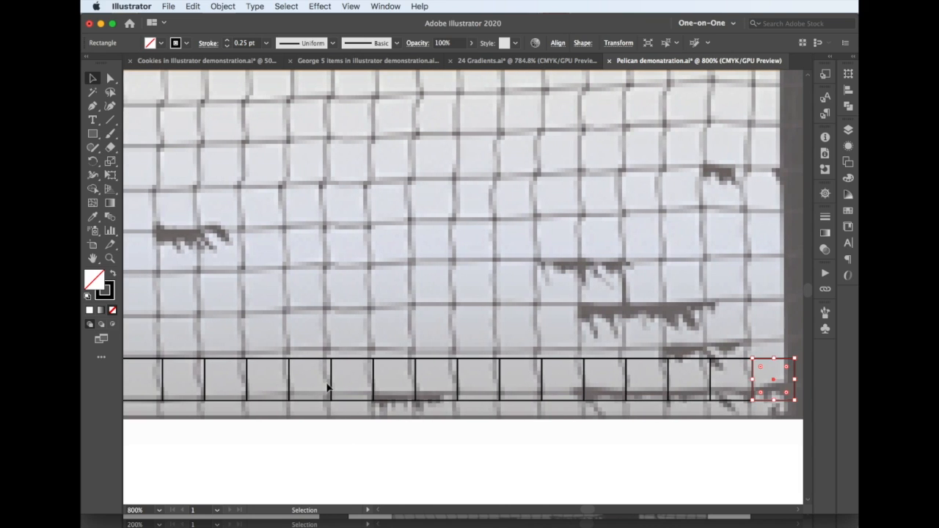
pyautogui.scroll(-2, 328, 388)
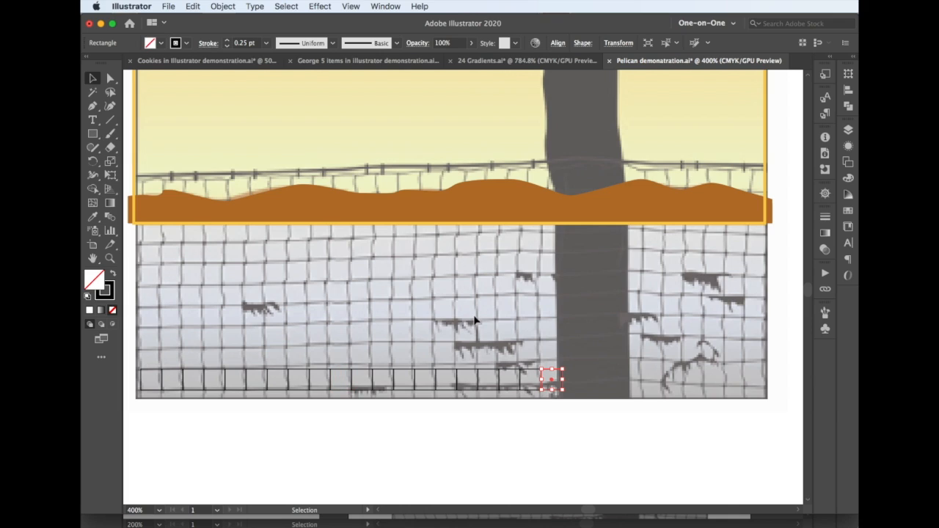
pyautogui.press('super+d')
pyautogui.press('super+d')
pyautogui.press('super+d')
pyautogui.press('super+d')
pyautogui.press('super+d')
pyautogui.press('super+d')
pyautogui.press('super+d')
pyautogui.press('super+d')
pyautogui.press('super+d')
pyautogui.press('super+d')
pyautogui.press('super+d')
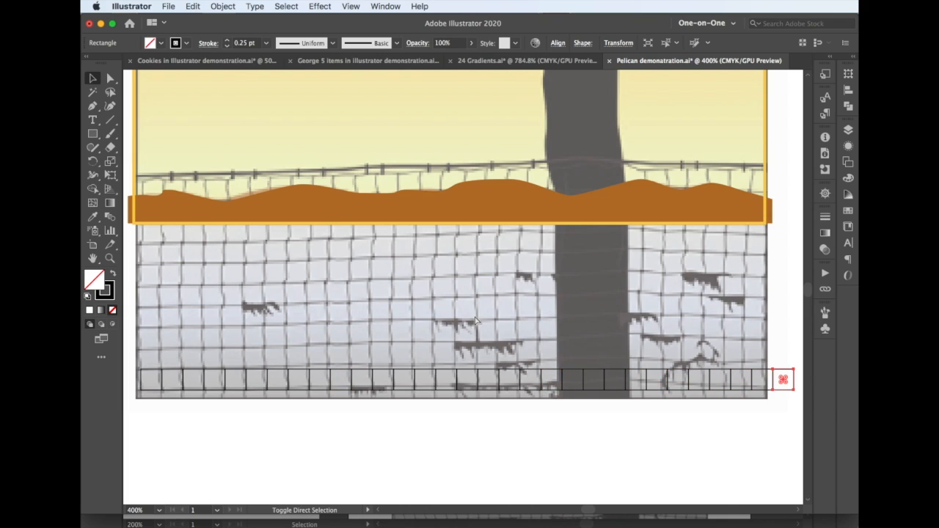
# Group the row of squares, shifted down and left past the picture's edges, and make two copies of it stacked above
pyautogui.press('super+a')
pyautogui.press('super+g')
pyautogui.hotkey('shift', 'Left')
pyautogui.hotkey('shift', 'Down')
pyautogui.hotkey('alt', 'shift', 'Up')
pyautogui.press('super+d')
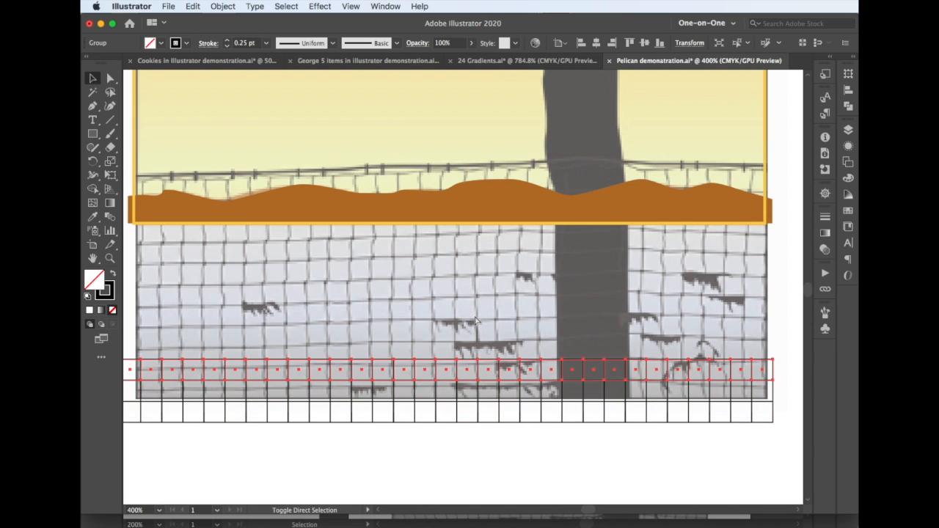
# Repeat the row's copy upward until the grid of squares covers the net area up to the hills
pyautogui.press('super+d')
pyautogui.press('super+d')
pyautogui.press('super+d')
pyautogui.press('super+d')
pyautogui.press('super+d')
pyautogui.press('super+d')
pyautogui.press('super+d')
pyautogui.press('super+d')
pyautogui.press('super+a')
pyautogui.press('Up')
pyautogui.press('Up')
pyautogui.press('Up')
pyautogui.press('Up')
pyautogui.press('Up')
pyautogui.press('Down')
# Redo the four-by-four envelope mesh over the grid and the interior mesh point moves that bend the net's lines
pyautogui.press('super+shift+z')
pyautogui.press('super+shift+z')
pyautogui.press('super+shift+z')
pyautogui.press('super+shift+z')
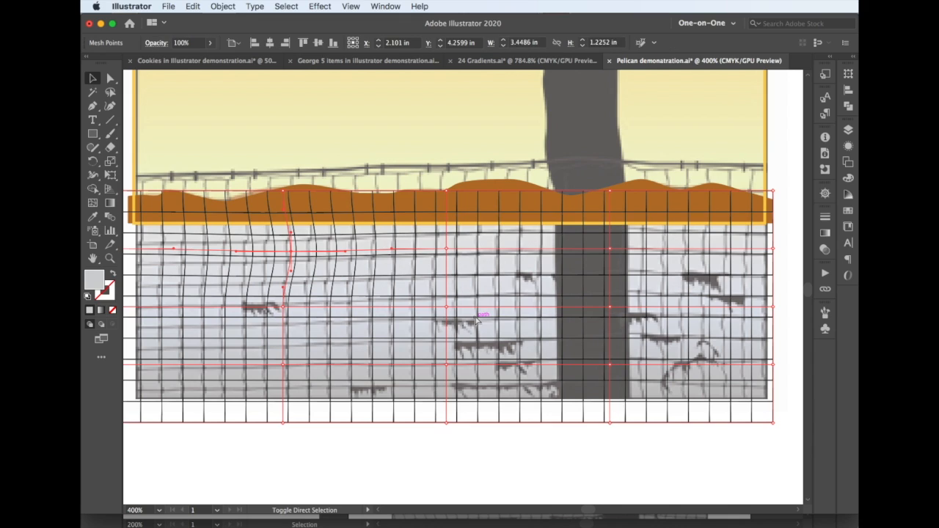
pyautogui.press('super+shift+z')
pyautogui.press('super+shift+z')
pyautogui.press('super+shift+z')
pyautogui.press('super+shift+z')
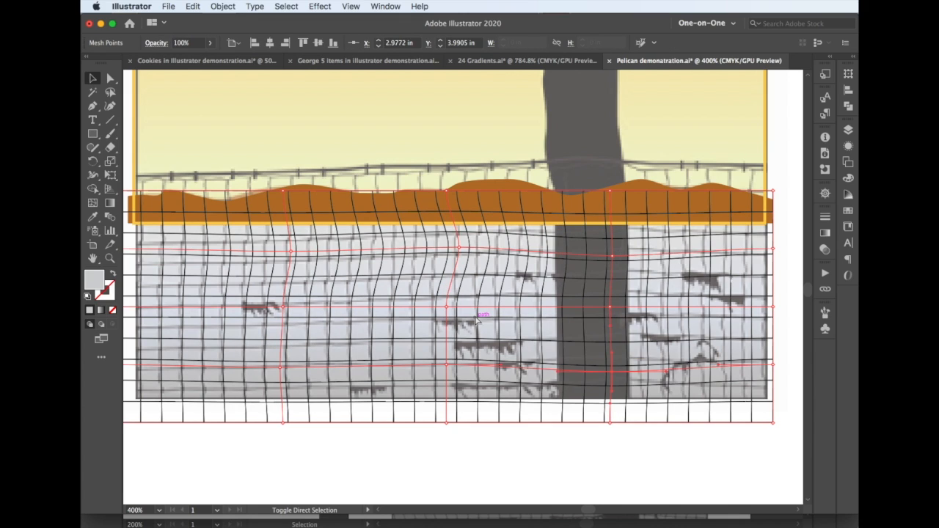
# Redo the warped net's shift up and slightly right, and the raised mesh point on the left part of its top edge
pyautogui.press('super+shift+z')
pyautogui.press('super+shift+z')
pyautogui.press('super+shift+z')
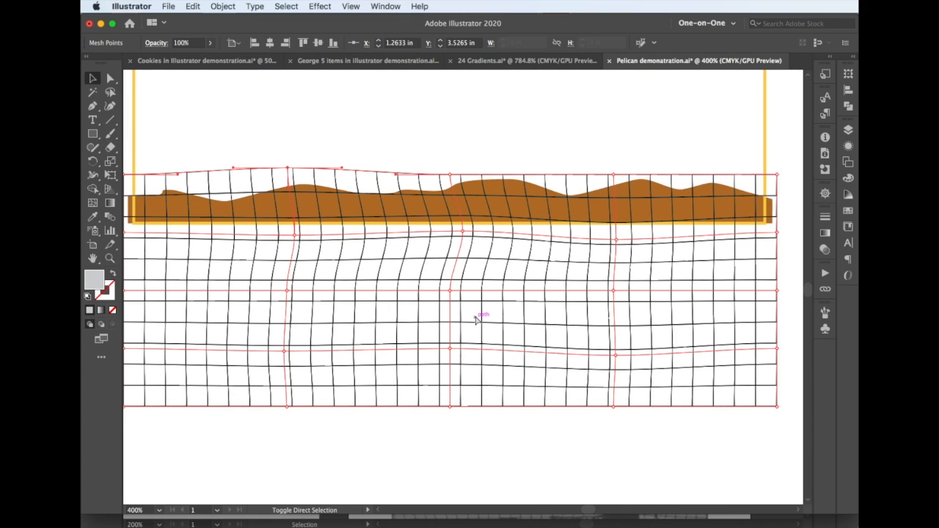
# Redo the black fence rail above the net and the first six short 2 pt vertical ties along it
pyautogui.press('super+shift+z')
pyautogui.press('super+shift+z')
pyautogui.press('super+shift+z')
pyautogui.press('super+shift+z')
pyautogui.press('super+shift+z')
pyautogui.press('super+shift+z')
pyautogui.press('super+shift+z')
pyautogui.press('super+shift+z')
pyautogui.press('super+shift+z')
pyautogui.press('super+shift+z')
pyautogui.press('super+shift+z')
pyautogui.press('super+shift+z')
pyautogui.press('super+shift+z')
pyautogui.press('super+shift+z')
pyautogui.press('super+shift+z')
pyautogui.press('super+shift+z')
pyautogui.press('super+shift+z')
pyautogui.press('super+shift+z')
pyautogui.press('super+shift+z')
# Redo the remaining ties to the picture's right edge, their 1 pt stroke, and their grouping with the rail
pyautogui.press('super+shift+z')
pyautogui.press('super+shift+z')
pyautogui.press('super+shift+z')
pyautogui.press('super+shift+z')
pyautogui.press('super+shift+z')
pyautogui.press('super+shift+z')
pyautogui.press('super+shift+z')
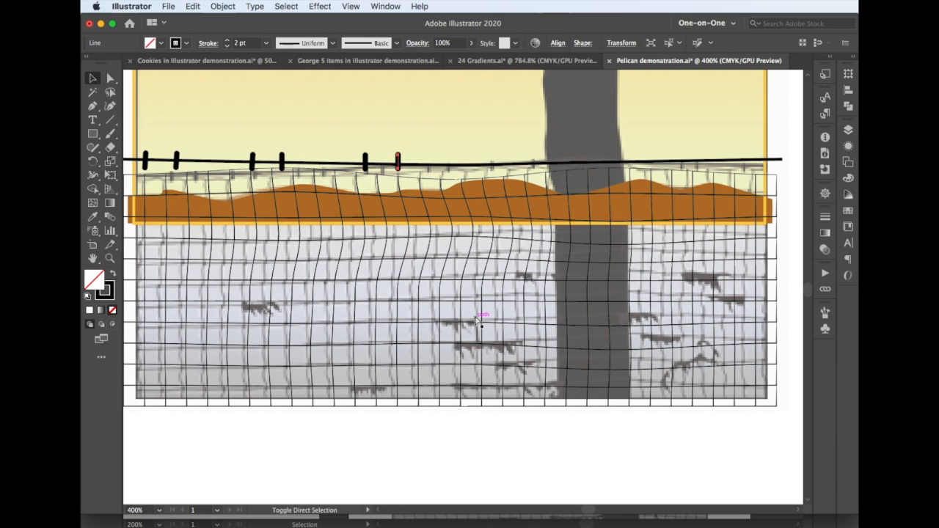
# Redo the rail's vertical adjustments and the top-edge mesh point moves that fit the net beneath it
pyautogui.press('super+shift+z')
pyautogui.press('super+shift+z')
pyautogui.press('super+shift+z')
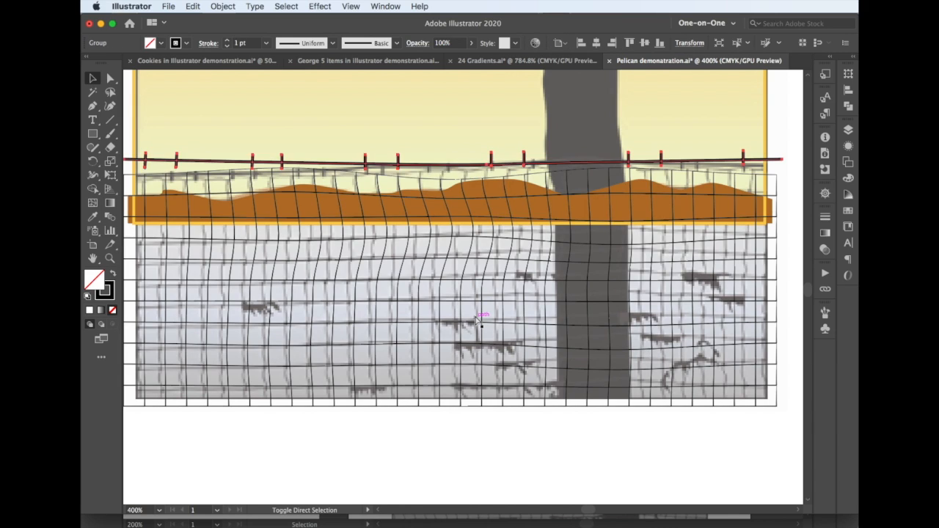
pyautogui.press('super+shift+z')
pyautogui.press('super+shift+z')
pyautogui.press('super+shift+z')
pyautogui.press('super+shift+z')
pyautogui.press('super+shift+z')
pyautogui.press('super+shift+z')
pyautogui.press('super+shift+z')
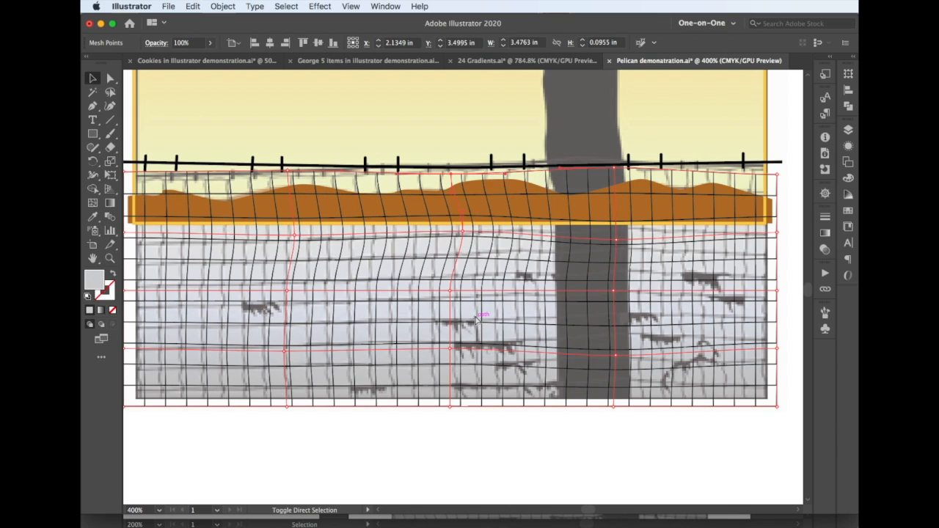
# Redo the slight downward shift of the ties inside their group, and leave the group's isolation mode
pyautogui.press('super+shift+z')
pyautogui.press('super+shift+z')
pyautogui.press('super+shift+z')
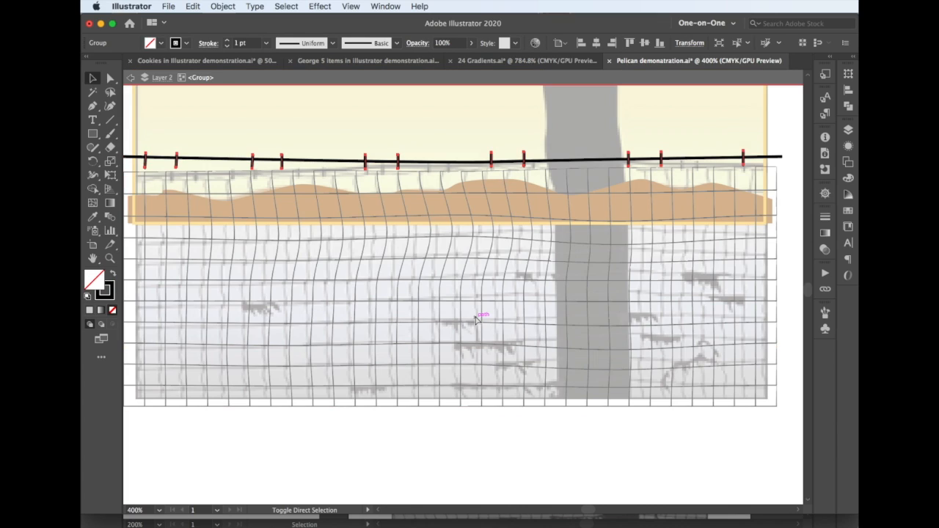
pyautogui.press('super+shift+z')
pyautogui.press('super+shift+z')
pyautogui.press('super+shift+z')
pyautogui.press('super+shift+z')
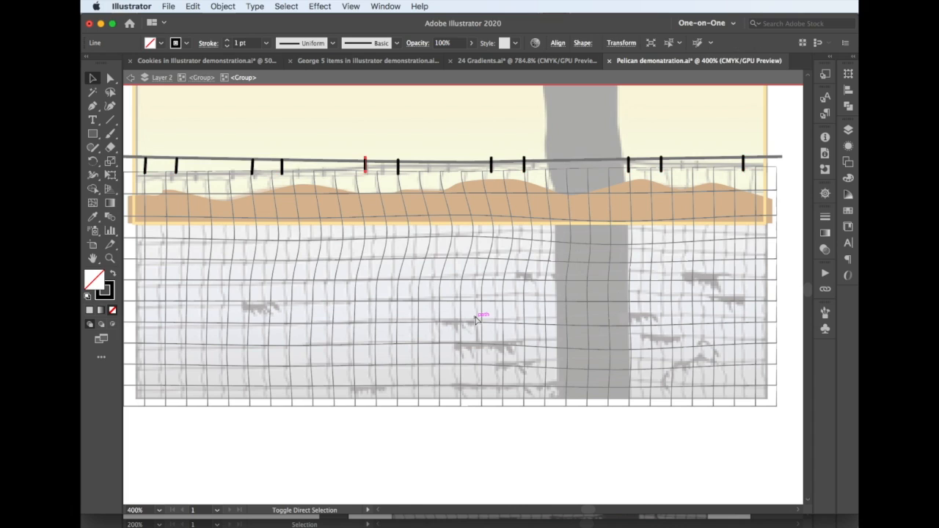
pyautogui.press('super+z')
pyautogui.press('super+z')
pyautogui.press('super+z')
pyautogui.press('super+z')
pyautogui.press('super+z')
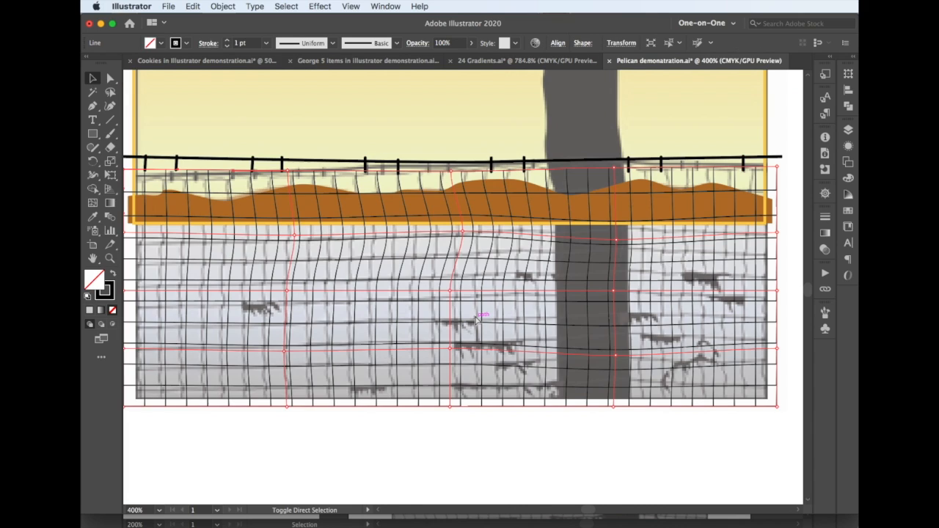
# Redo the circle over the sun with a solid orange fill and no stroke
pyautogui.press('super+z')
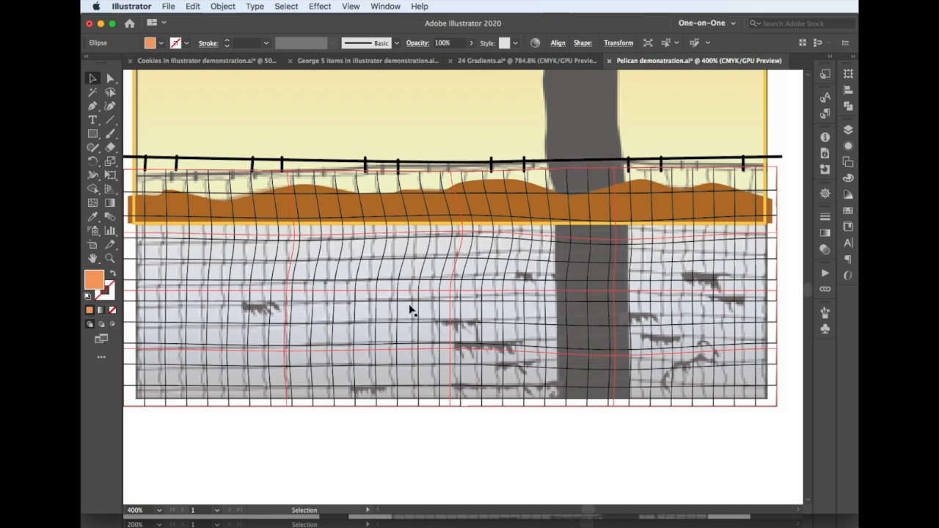
pyautogui.press('super+minus')
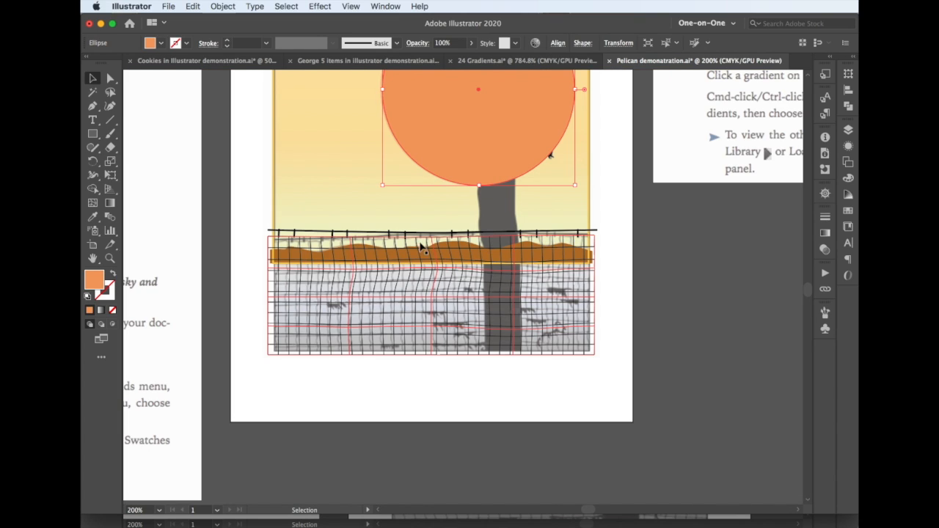
pyautogui.press('a')
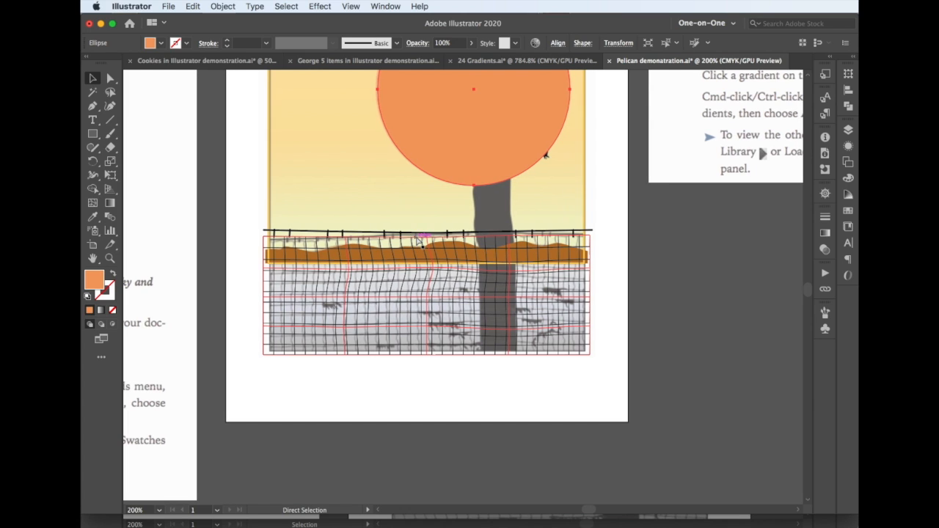
pyautogui.press('v')
pyautogui.scroll(5, 419, 242)
pyautogui.scroll(-2, 417, 243)
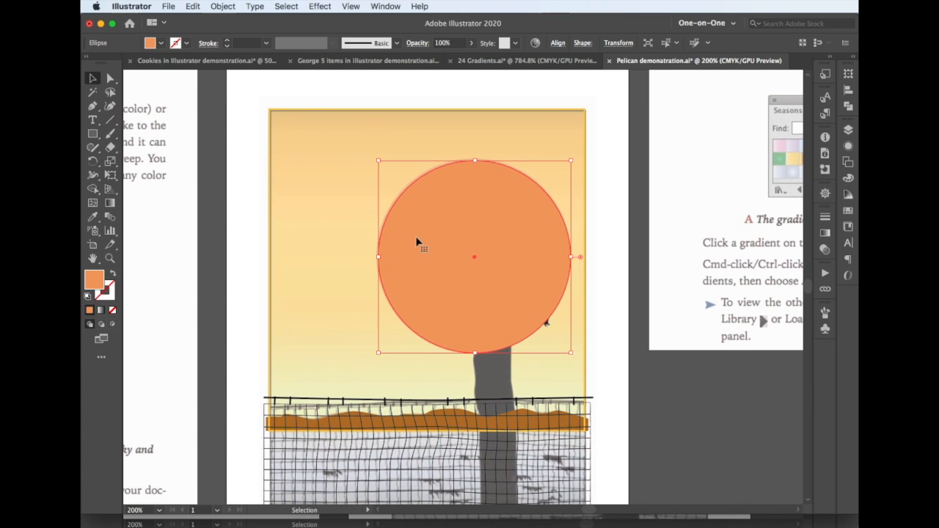
pyautogui.scroll(-1, 417, 242)
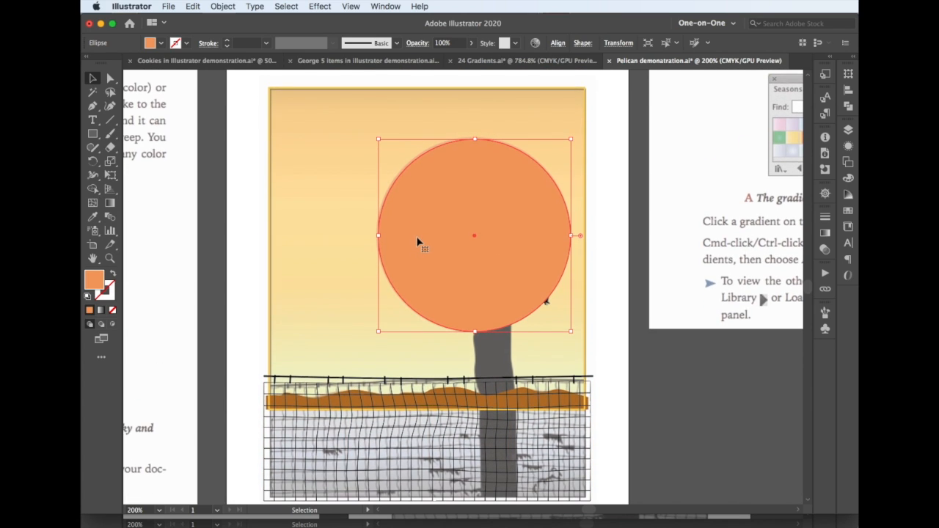
# Redo the sun circle's radial gradient fill, running from white at its centre to orange at its edge
pyautogui.press('super+z')
# Redo the sun gradient's wider white centre and the sky rectangle's linear gradient running from yellow to blue
pyautogui.press('super+z')
pyautogui.press('super+shift+z')
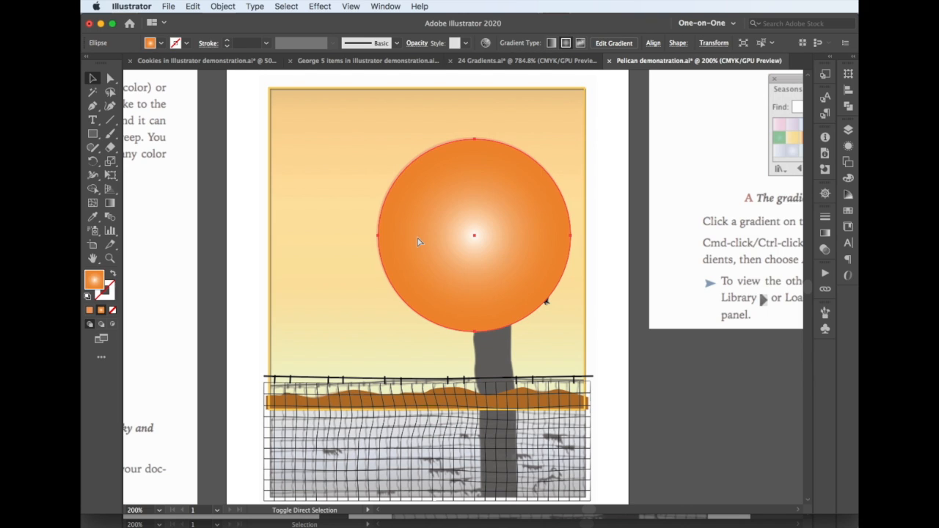
pyautogui.press('super+z')
pyautogui.press('super+z')
pyautogui.press('super+z')
pyautogui.press('super+z')
pyautogui.press('super+z')
pyautogui.press('super+z')
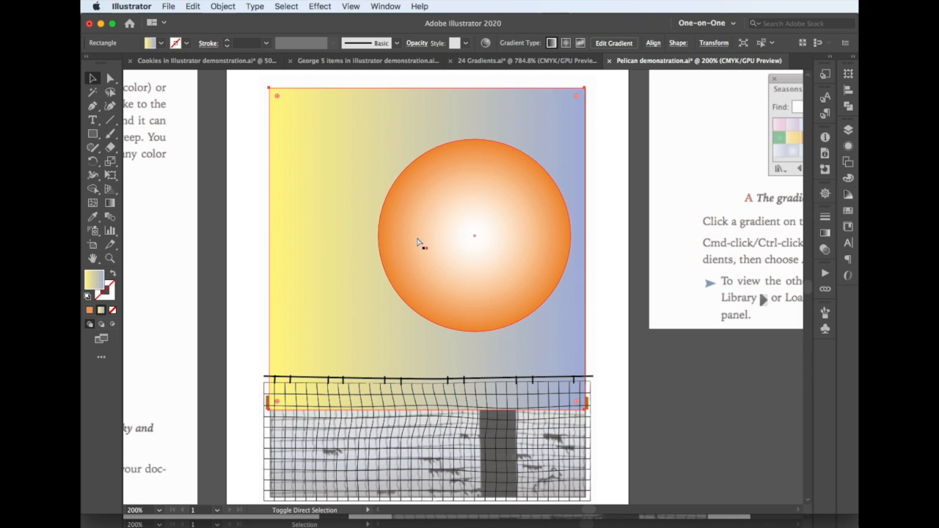
# Redo turning the sky gradient vertical with blue above yellow, and sending the sky behind the pelican, post and hills
pyautogui.press('super+z')
pyautogui.press('super+z')
pyautogui.press('super+z')
pyautogui.press('super+z')
pyautogui.press('super+z')
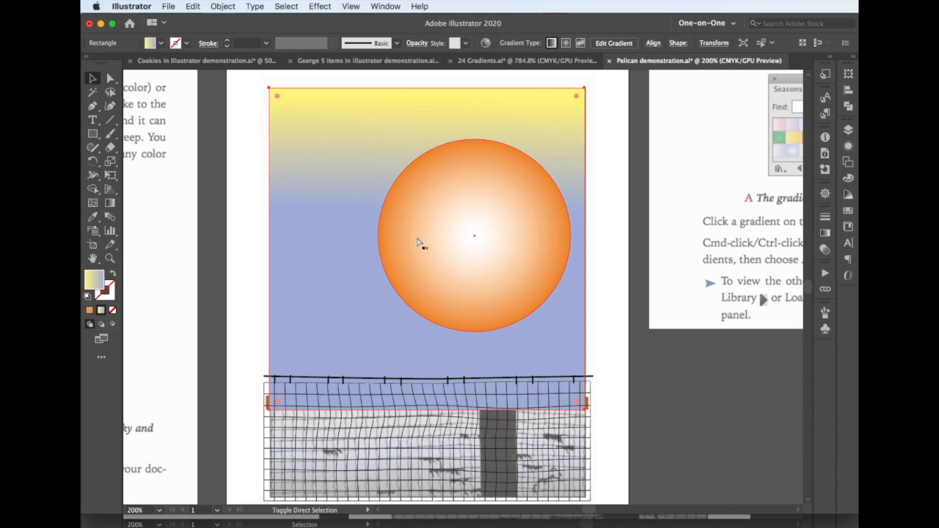
# Redo the water rectangle below the hills and its vertical linear gradient from blue at the top to near-white
pyautogui.press('super+z')
pyautogui.press('super+z')
pyautogui.press('super+z')
pyautogui.press('super+z')
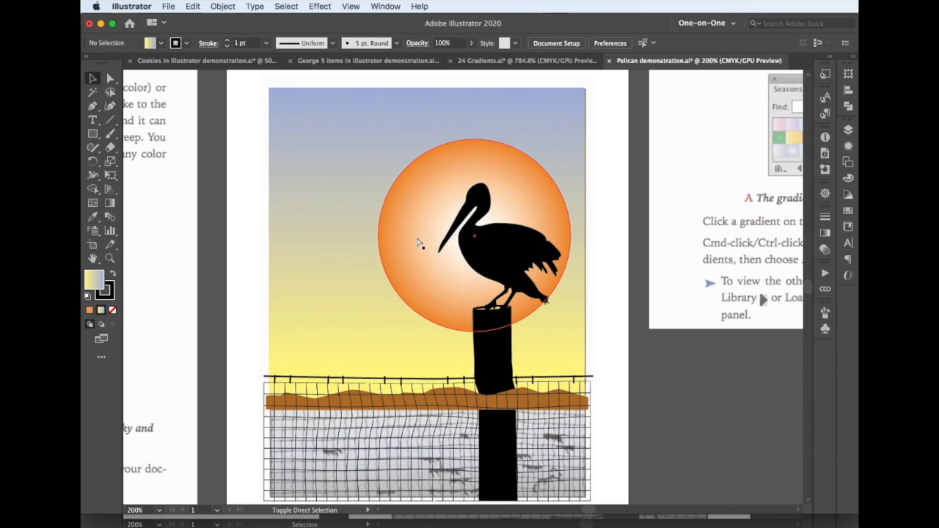
pyautogui.press('super+z')
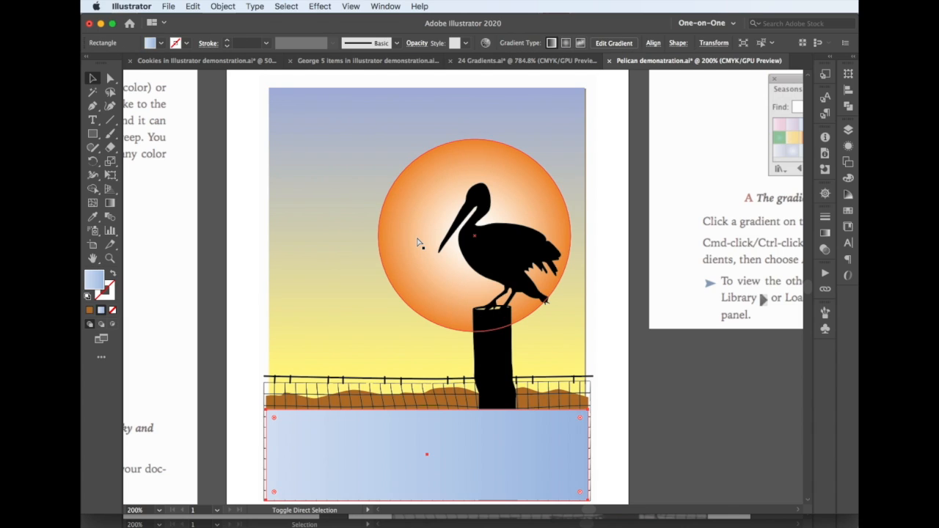
pyautogui.press('super+z')
pyautogui.press('super+z')
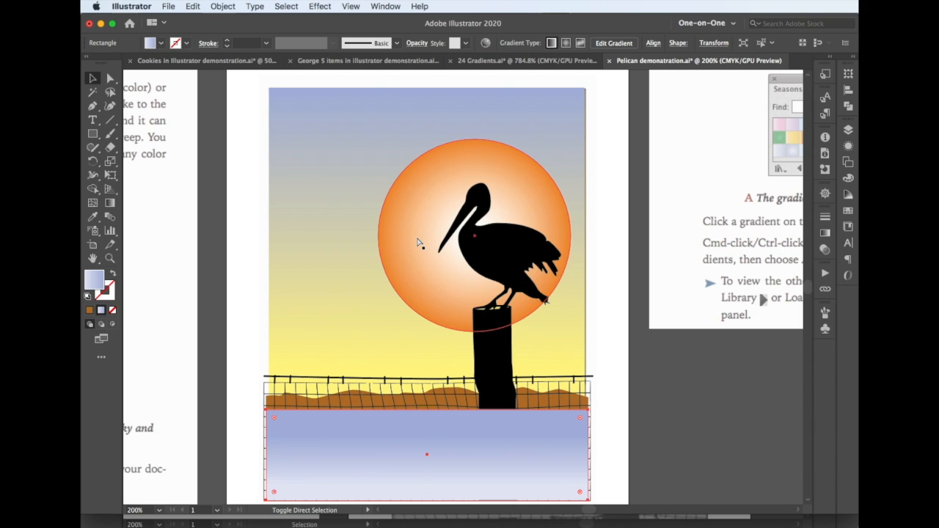
# Redo the stacking order with the water behind the net and post, and the clipping mask that crops the whole illustration
pyautogui.press('super+z')
pyautogui.press('super+z')
pyautogui.press('super+z')
pyautogui.press('super+z')
pyautogui.press('super+z')
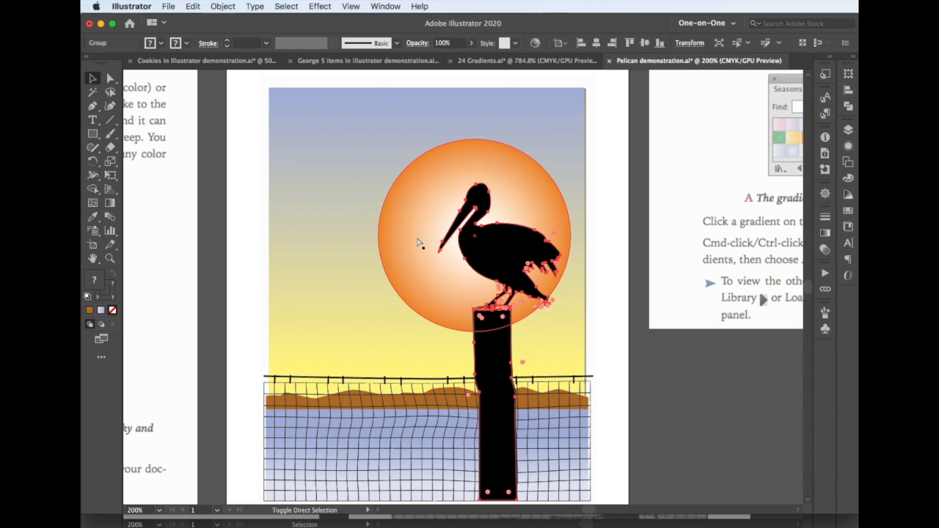
pyautogui.press('super+z')
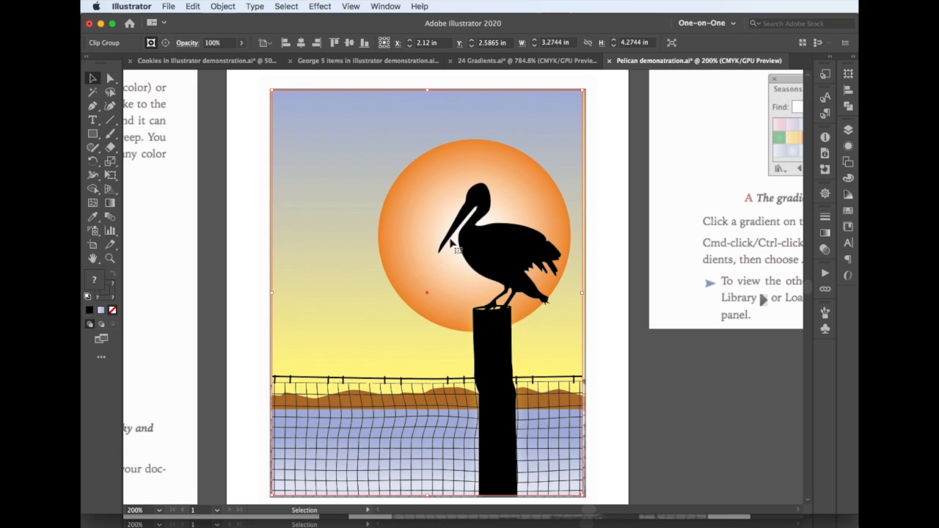
# Hide the graphic image template layer and deselect the clipped artwork
pyautogui.click(848, 130)
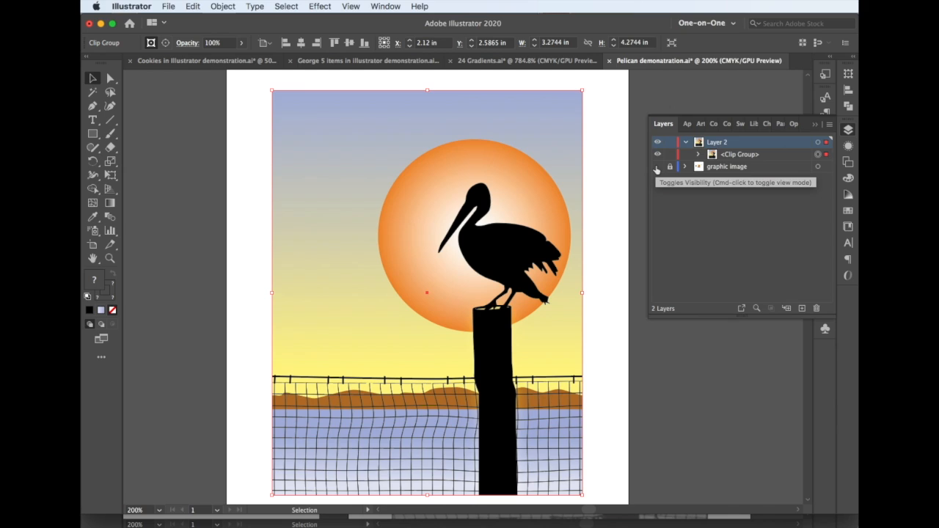
pyautogui.click(613, 215)
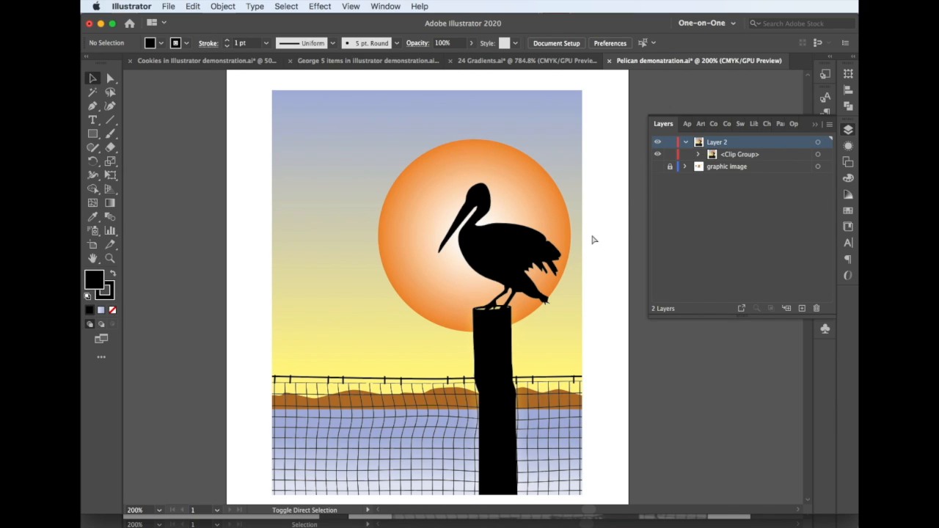
# Capture a screenshot of the finished pelican illustration with a narrow white margin around it
pyautogui.moveTo(259, 86); pyautogui.dragTo(591, 501)
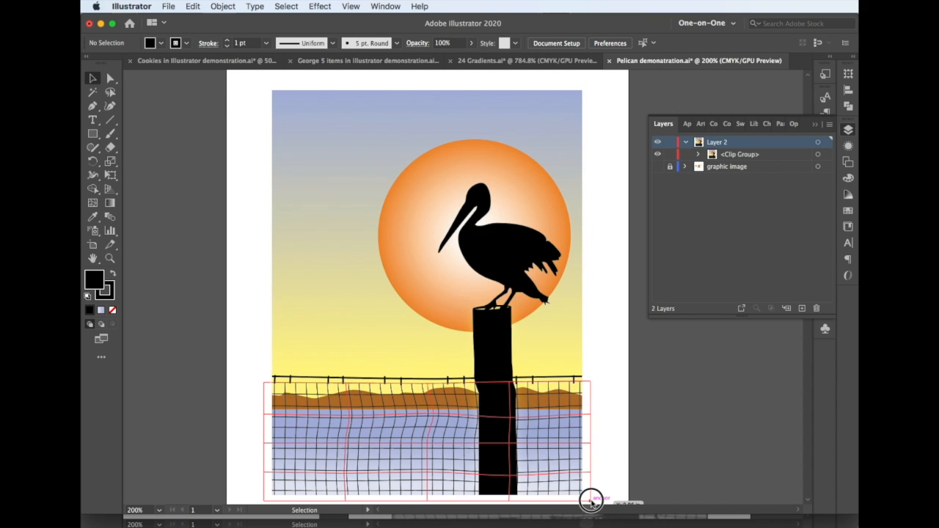
pyautogui.click(247, 315)
pyautogui.press('a')
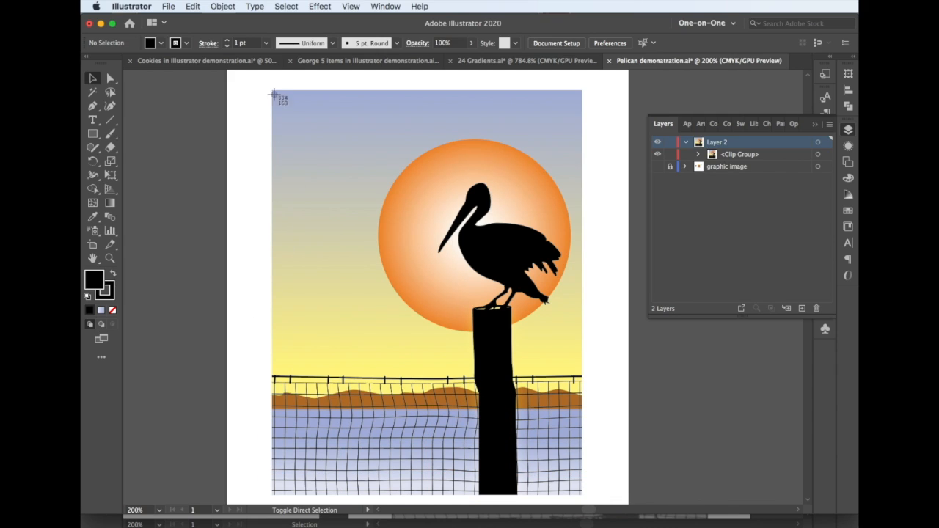
pyautogui.moveTo(263, 83); pyautogui.dragTo(601, 505)
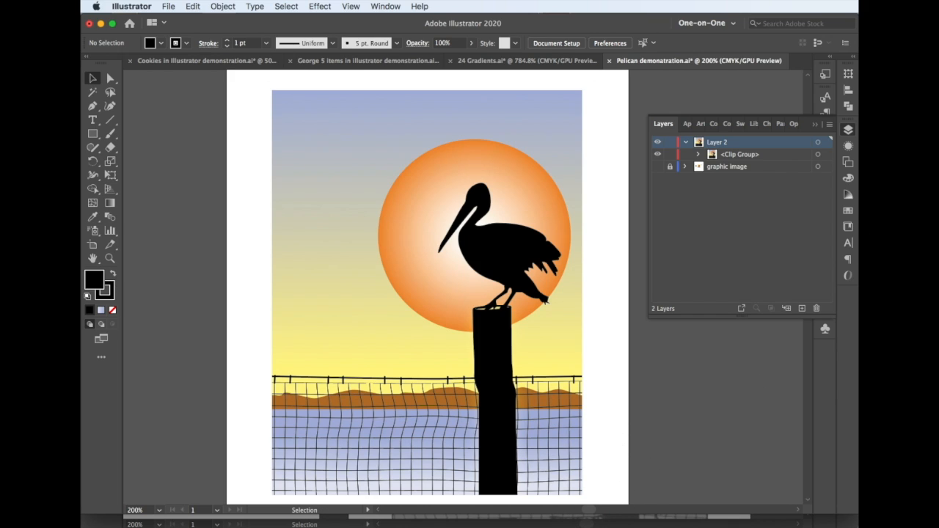